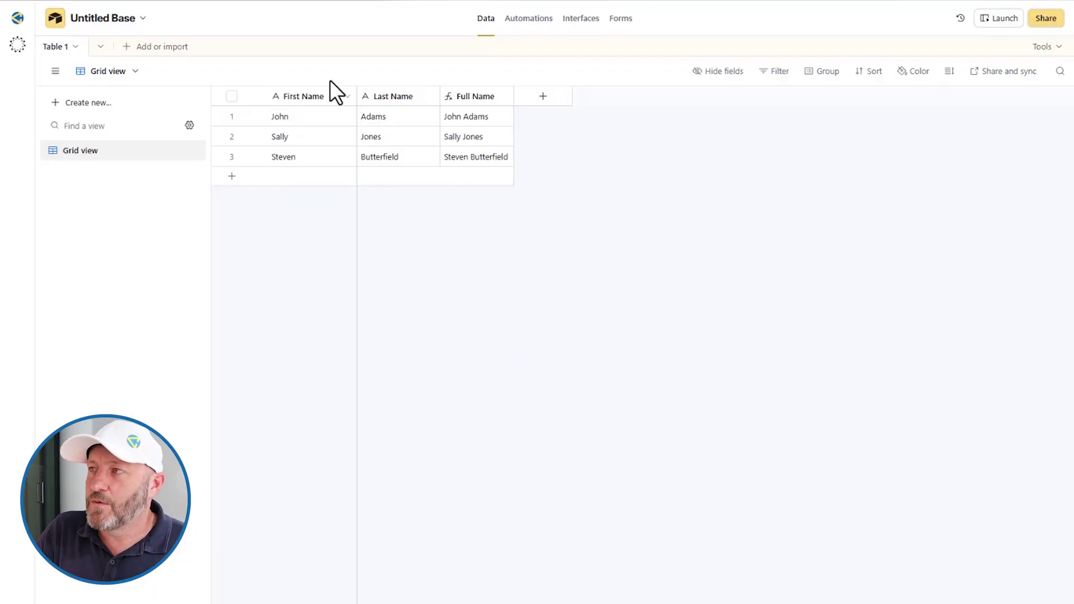
{"action": "left_click", "coordinate": [276, 96]}
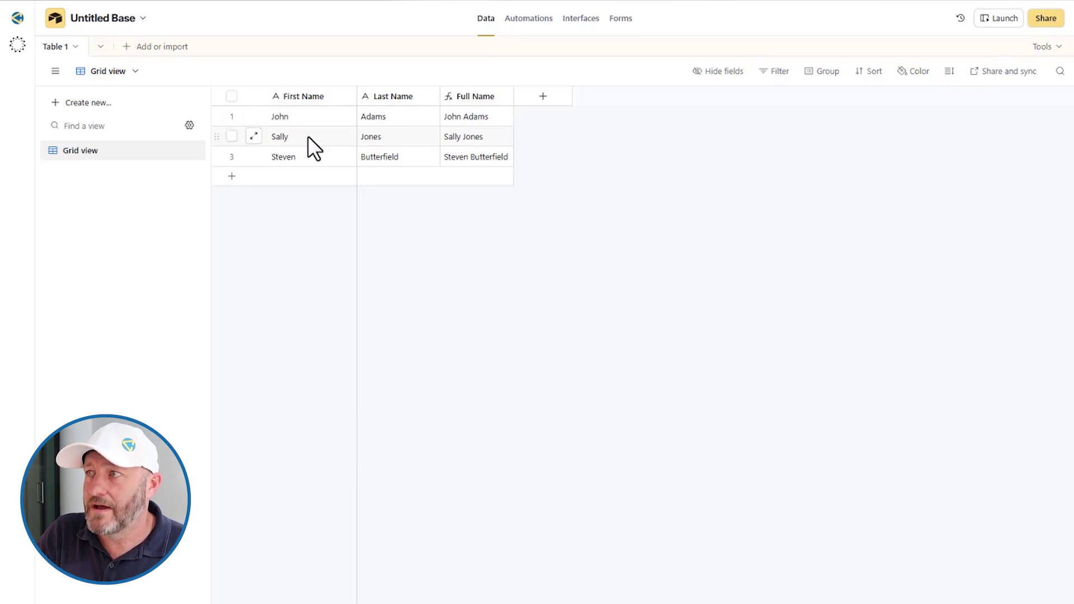
{"action": "left_click_drag", "start_coordinate": [351, 96], "coordinate": [303, 99]}
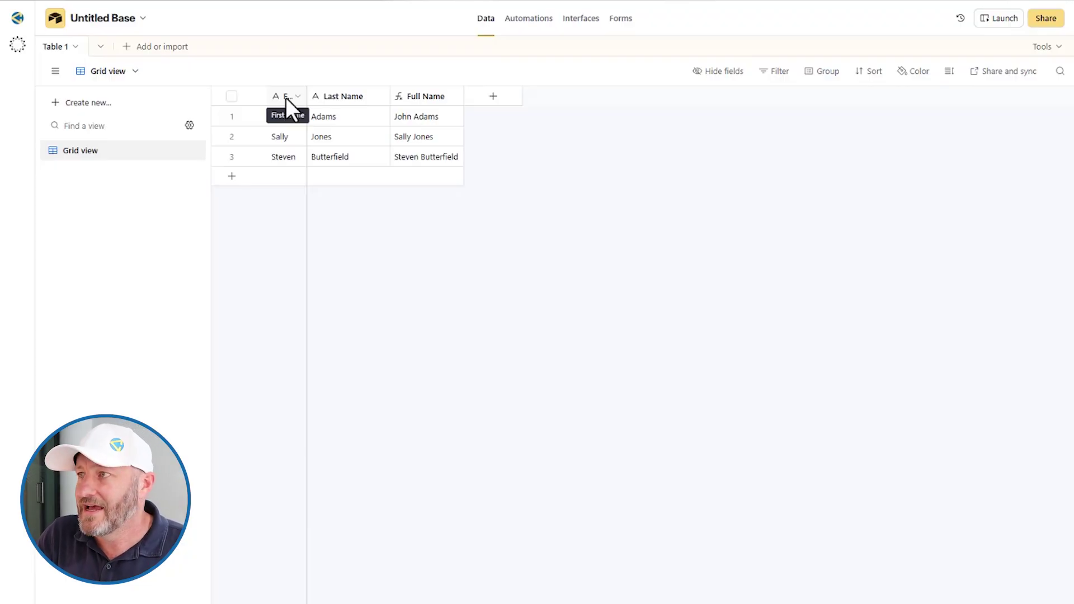
{"action": "left_click_drag", "start_coordinate": [303, 95], "coordinate": [352, 100]}
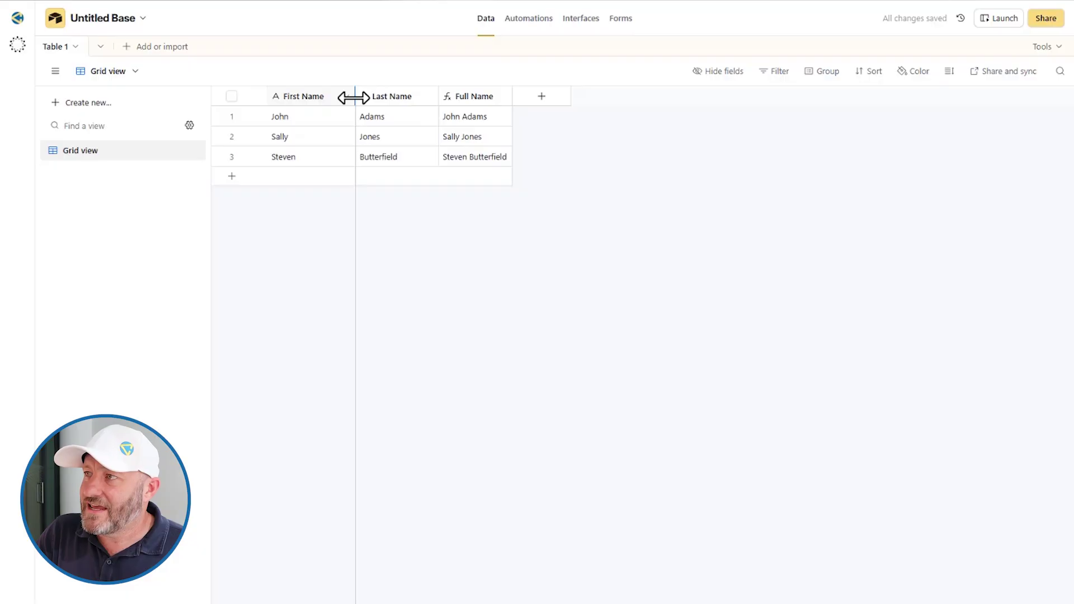
- Narrow the First Name and Last Name columns so their header names wrap
{"action": "left_click_drag", "start_coordinate": [353, 98], "coordinate": [289, 116]}
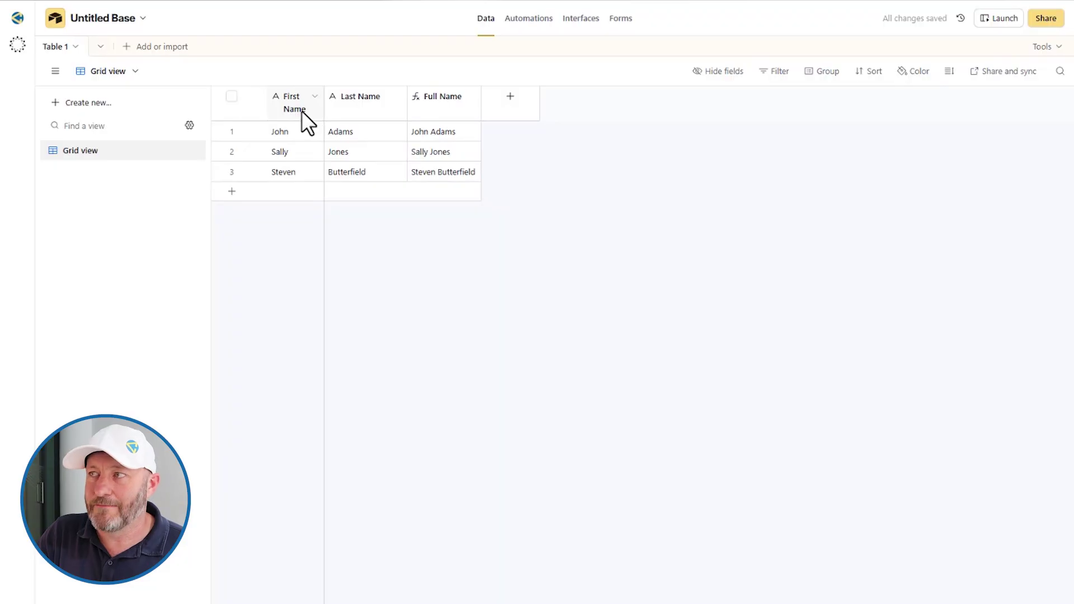
{"action": "left_click_drag", "start_coordinate": [404, 104], "coordinate": [550, 118]}
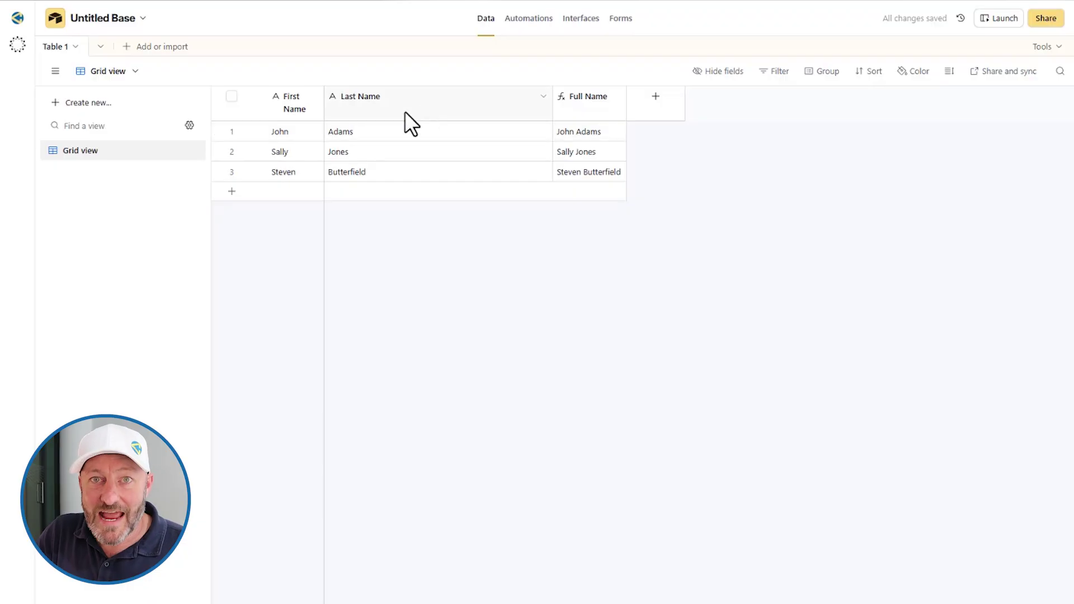
{"action": "left_click_drag", "start_coordinate": [552, 107], "coordinate": [381, 113]}
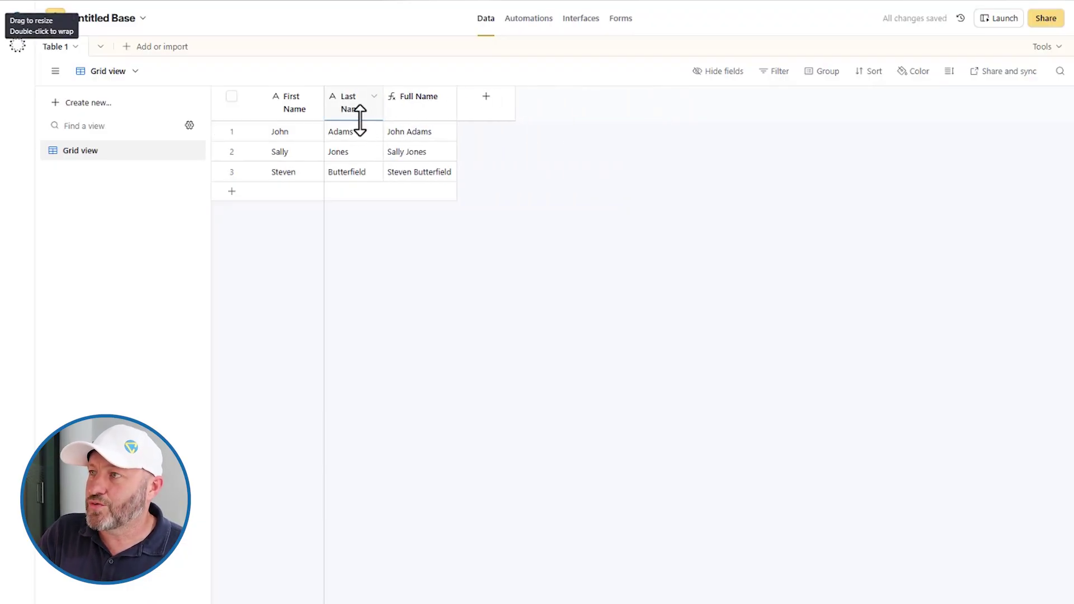
- Adjust the header row height to fit the two-line headers, leaving the Last Name field settings unchanged
{"action": "left_click_drag", "start_coordinate": [361, 120], "coordinate": [352, 151]}
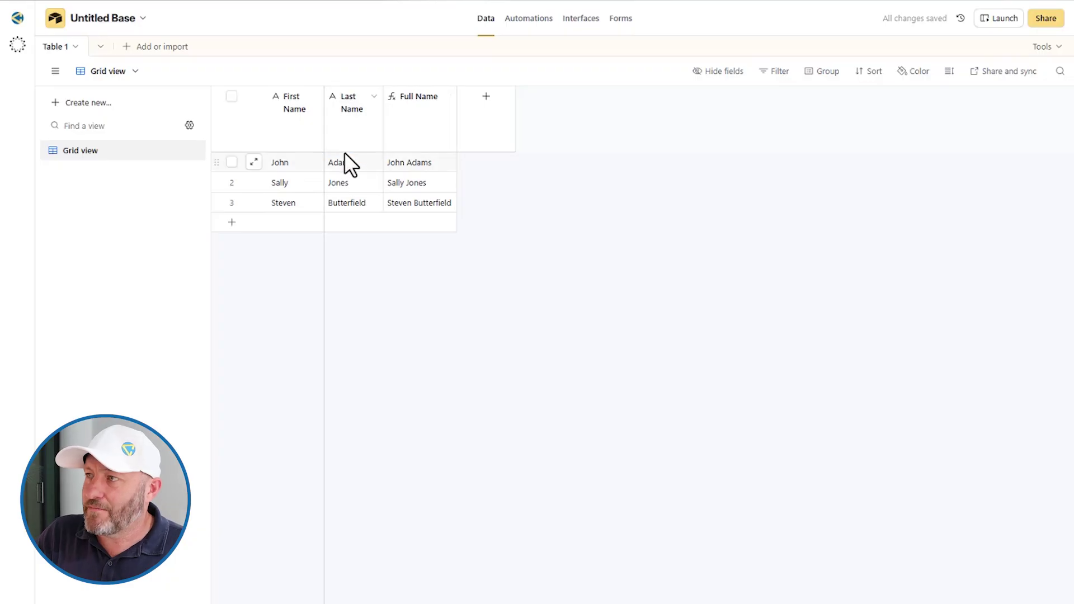
{"action": "double_click", "coordinate": [351, 112]}
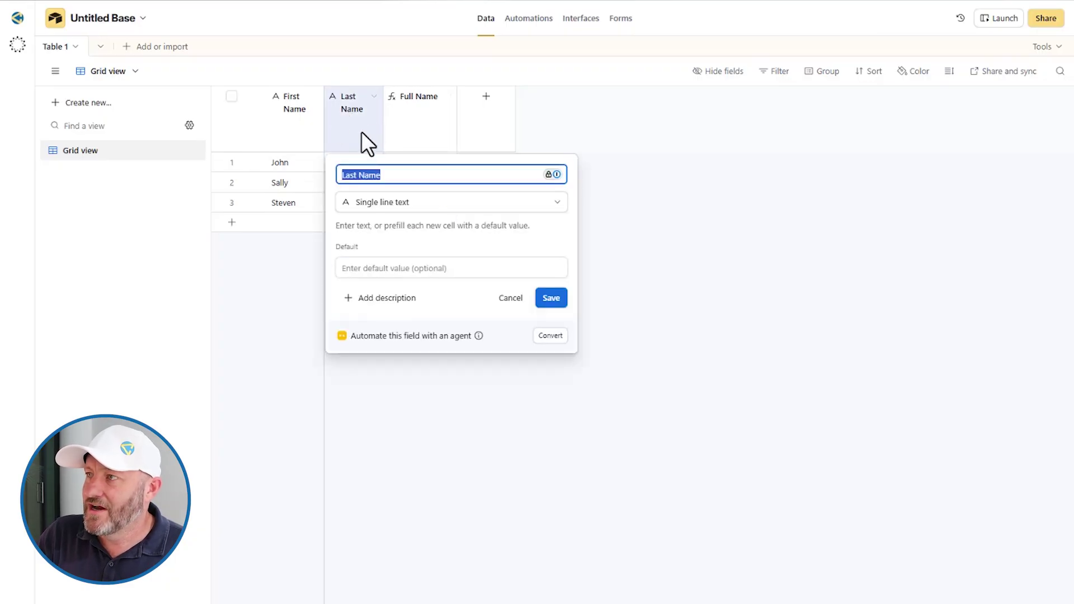
{"action": "left_click", "coordinate": [666, 211]}
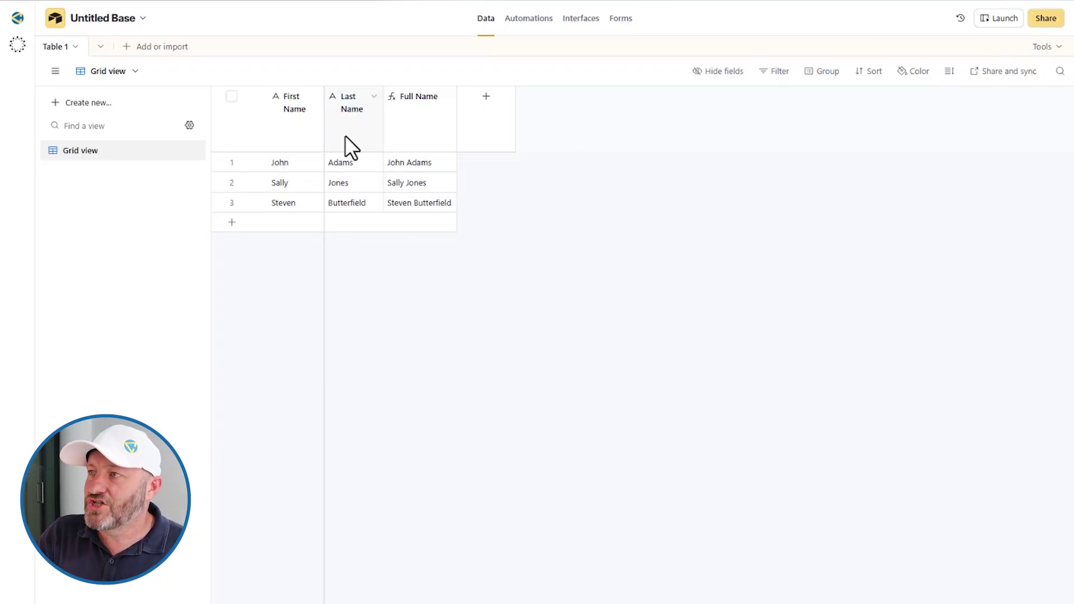
{"action": "left_click_drag", "start_coordinate": [343, 147], "coordinate": [346, 120]}
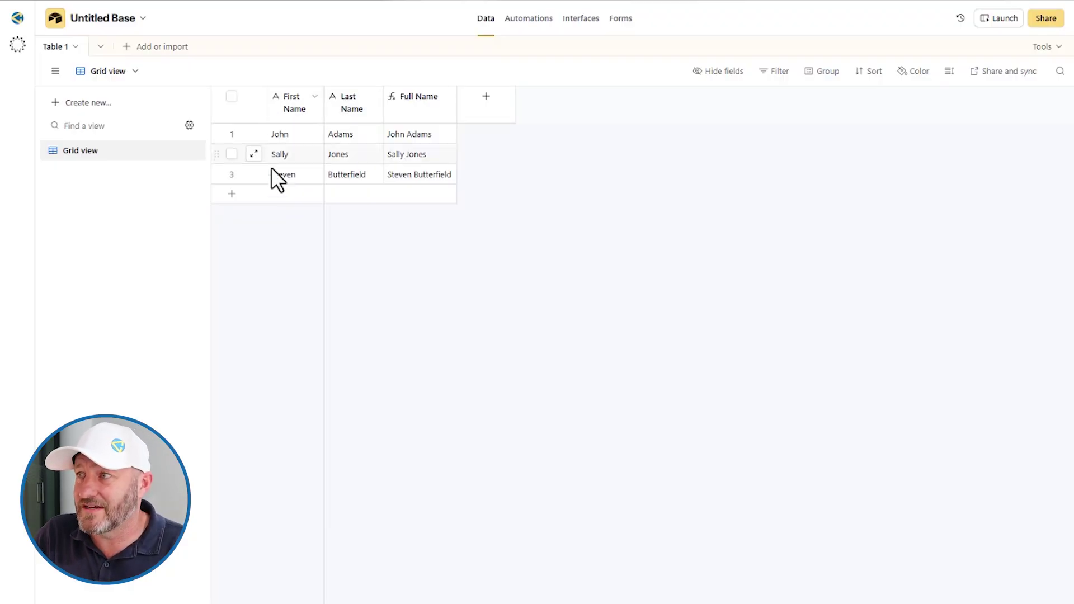
{"action": "left_click", "coordinate": [270, 193]}
- Add a fourth record with First Name 'John' and Last Name 'Stranger'
{"action": "type", "text": "John"}
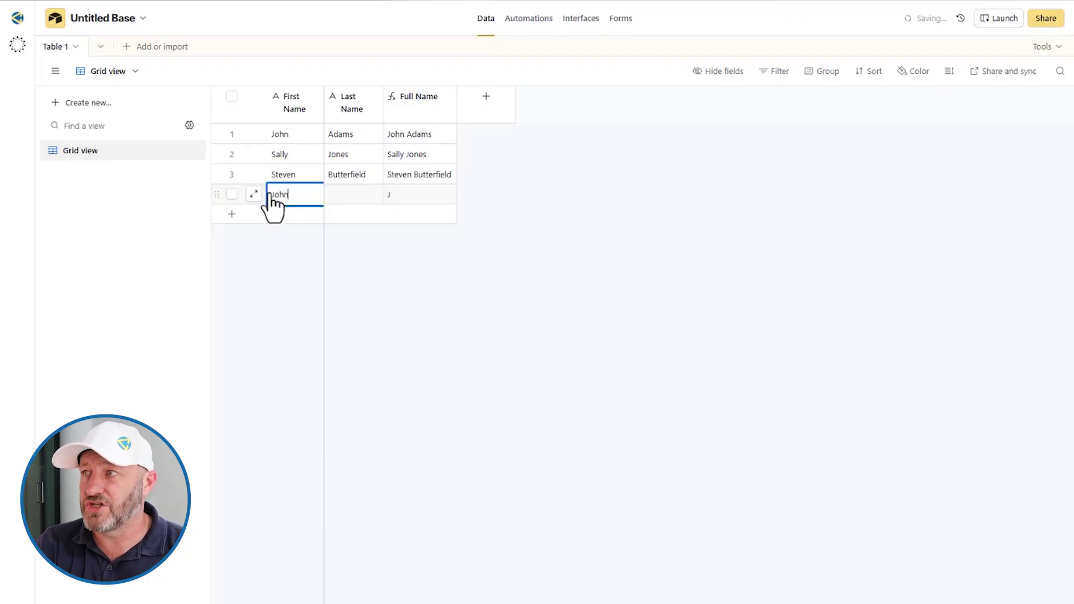
{"action": "key", "text": "Tab"}
{"action": "type", "text": "Stranger"}
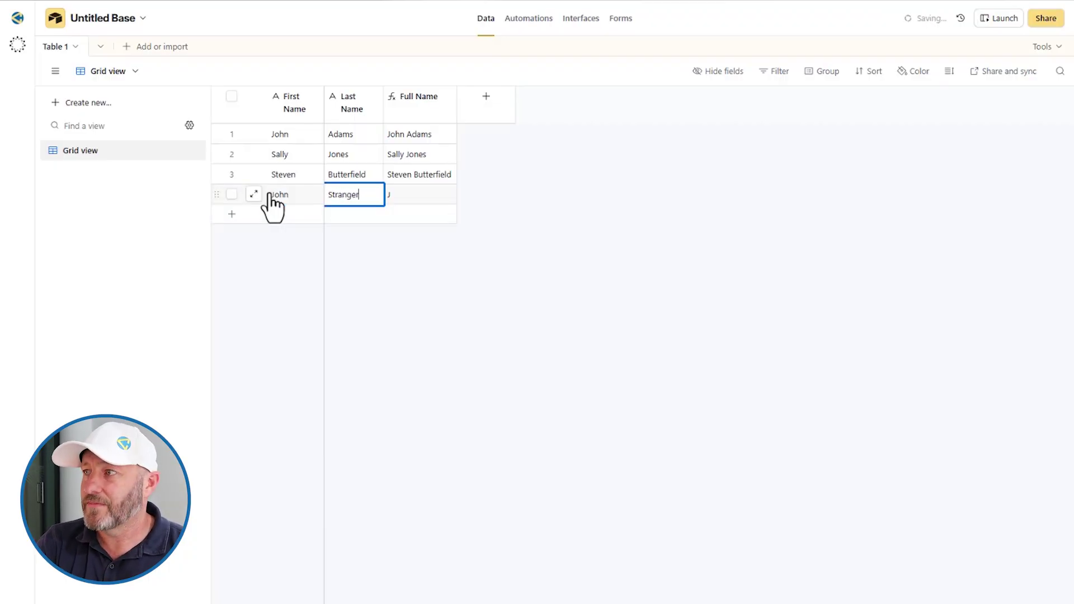
{"action": "key", "text": "Tab"}
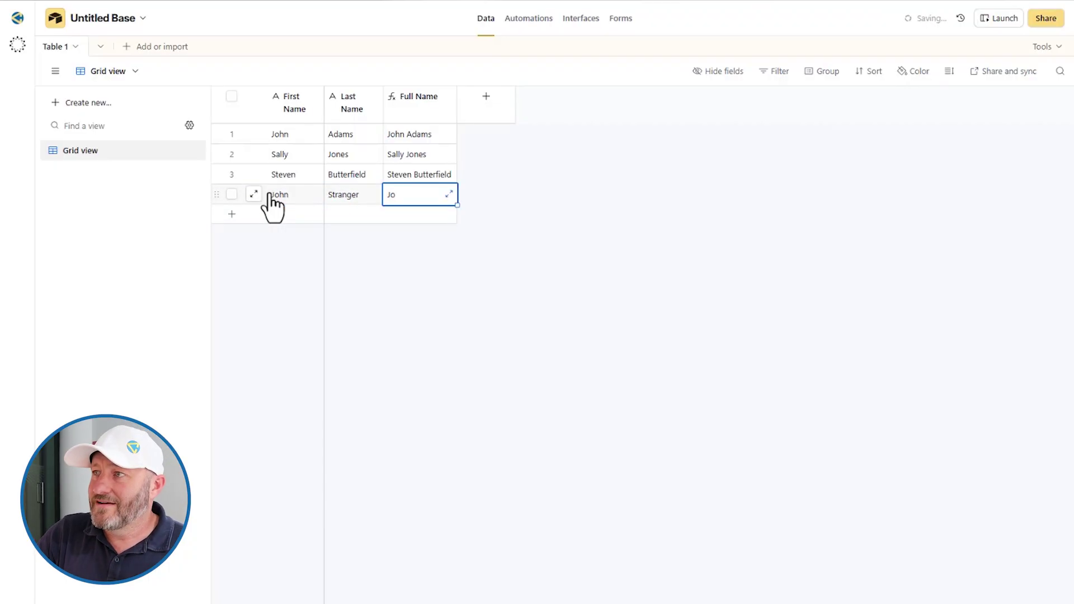
{"action": "left_click", "coordinate": [293, 138]}
{"action": "left_click", "coordinate": [297, 195]}
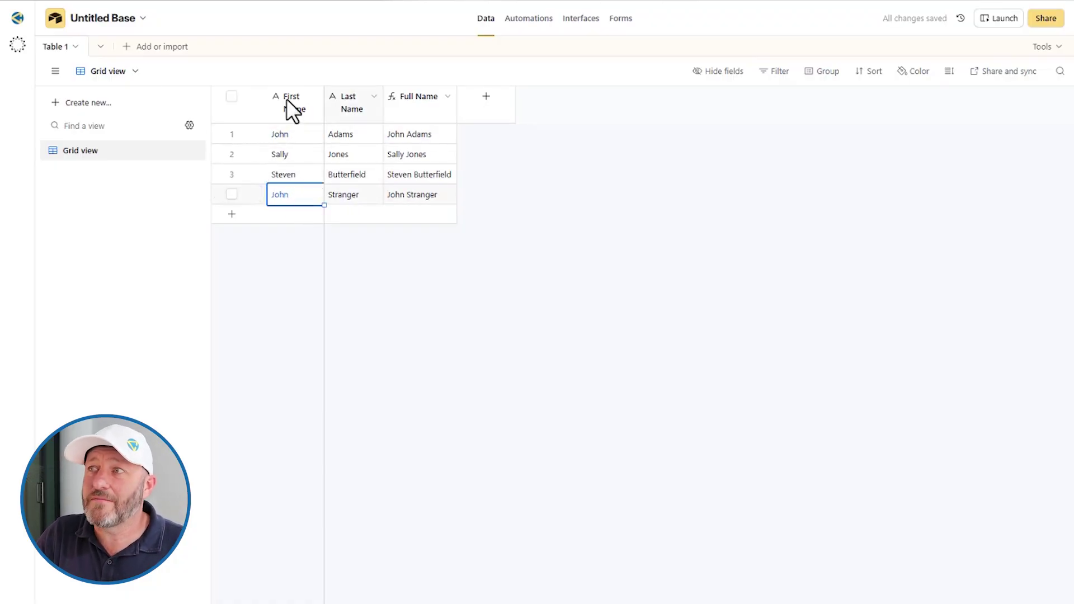
{"action": "left_click", "coordinate": [148, 48]}
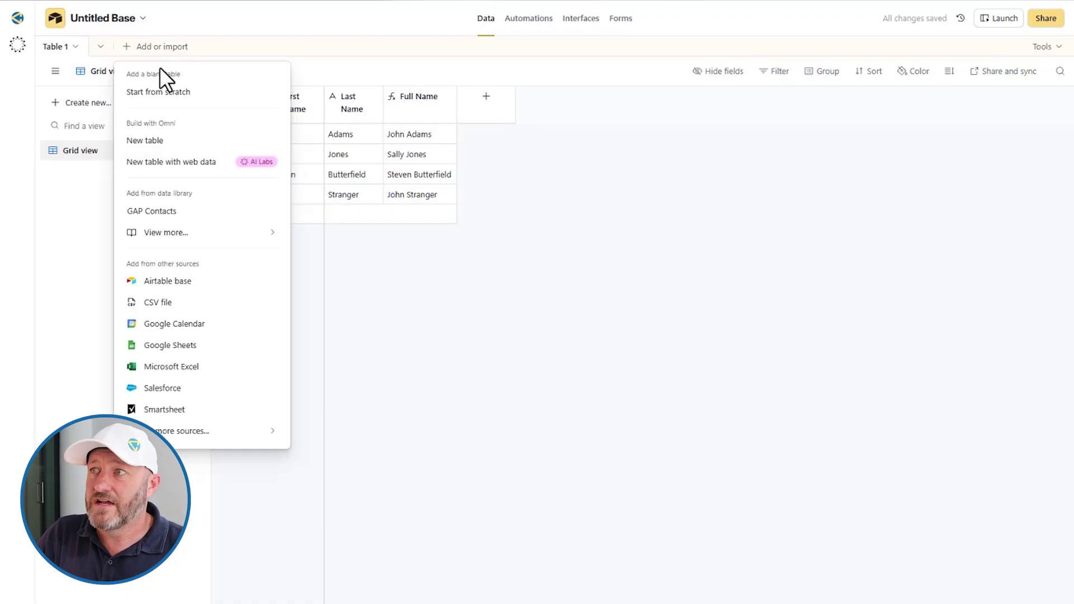
- Create a blank Table 2 and add a Link to Table 1 field, opening row 1's record list
{"action": "left_click", "coordinate": [158, 92]}
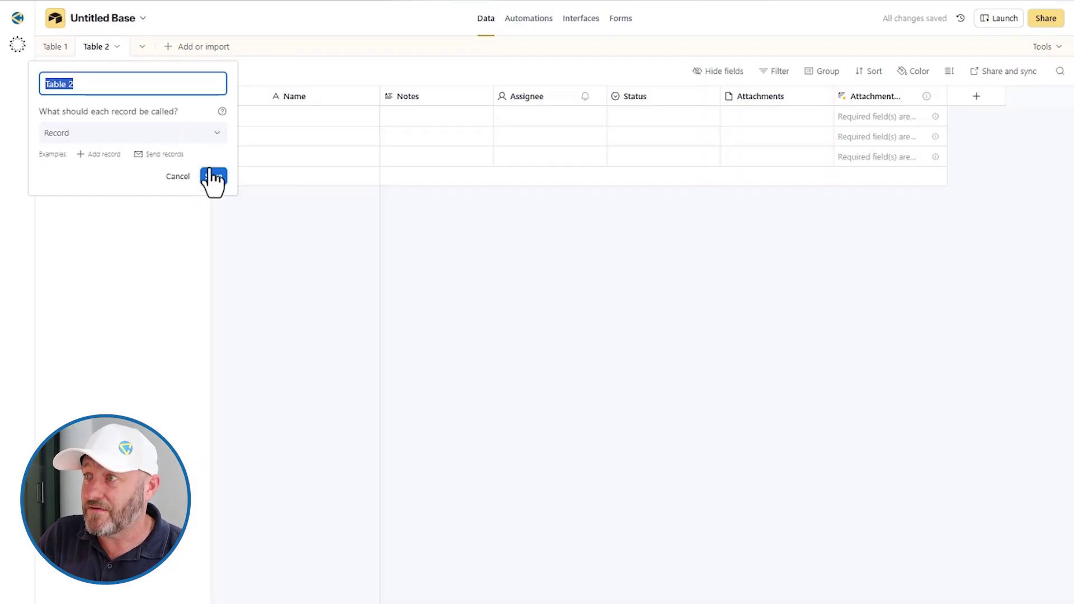
{"action": "left_click", "coordinate": [211, 176]}
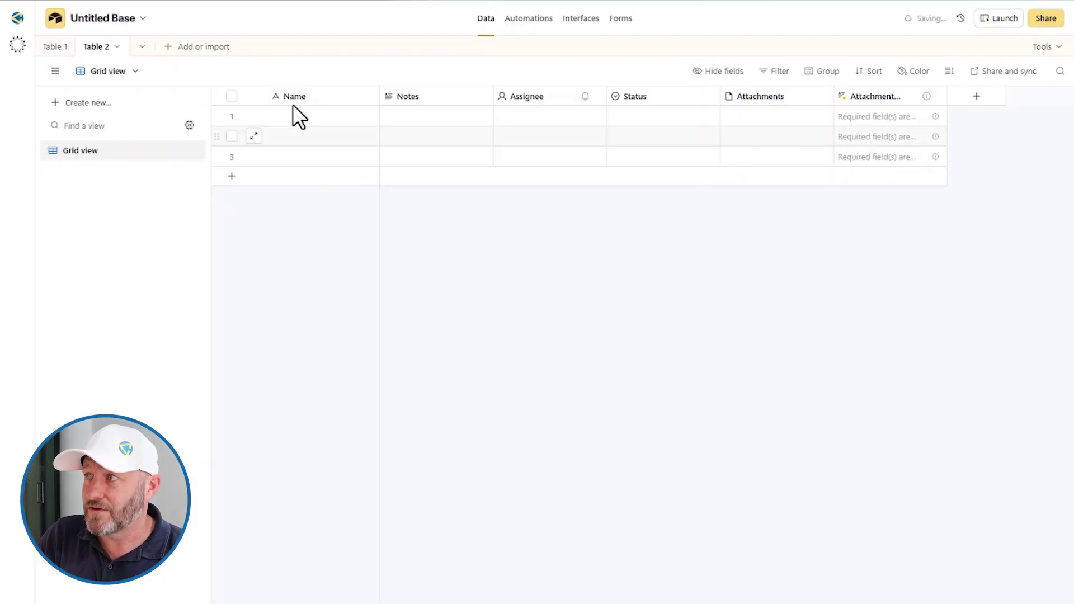
{"action": "left_click", "coordinate": [969, 104]}
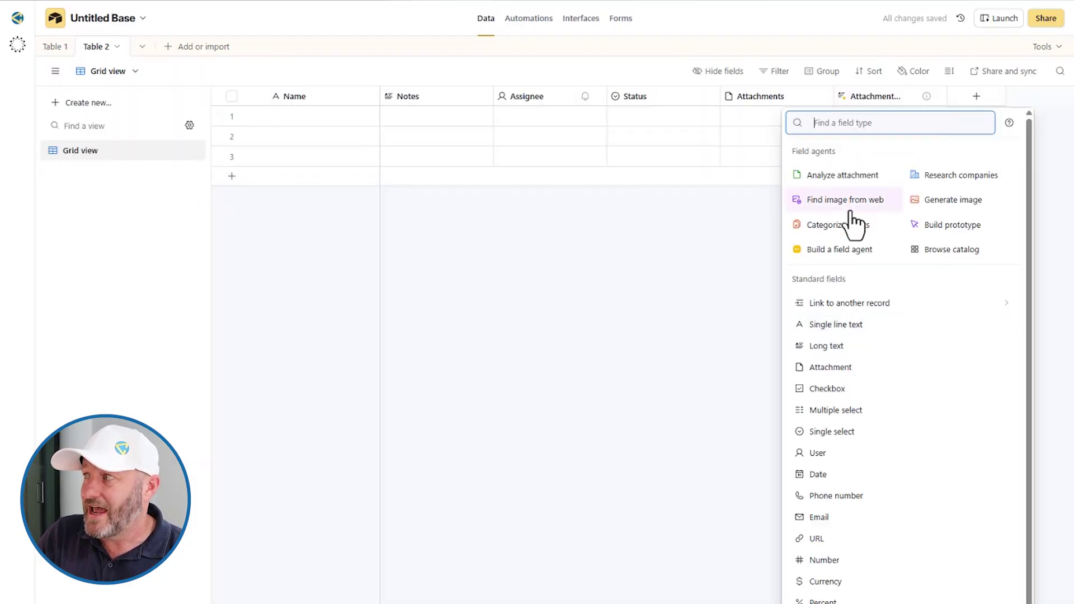
{"action": "type", "text": "link"}
{"action": "left_click", "coordinate": [831, 173]}
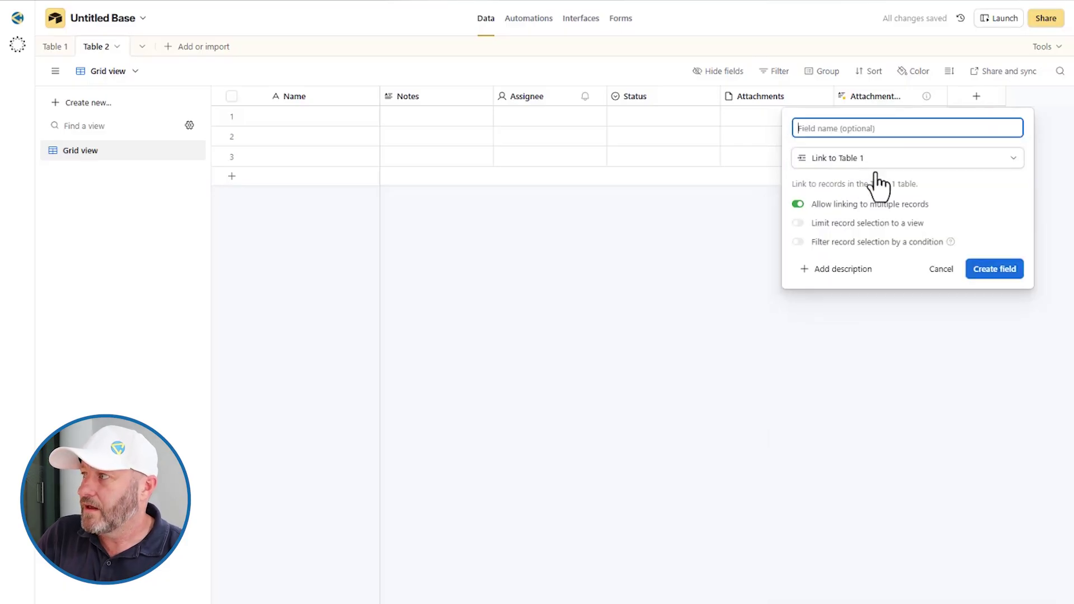
{"action": "left_click", "coordinate": [994, 284]}
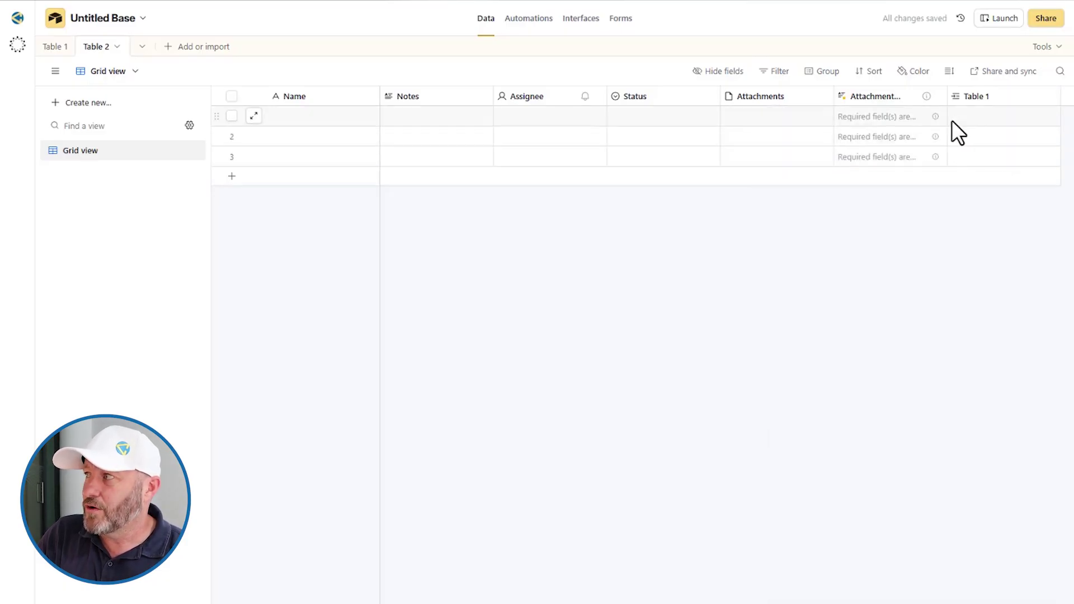
{"action": "left_click", "coordinate": [953, 120]}
{"action": "left_click", "coordinate": [957, 116]}
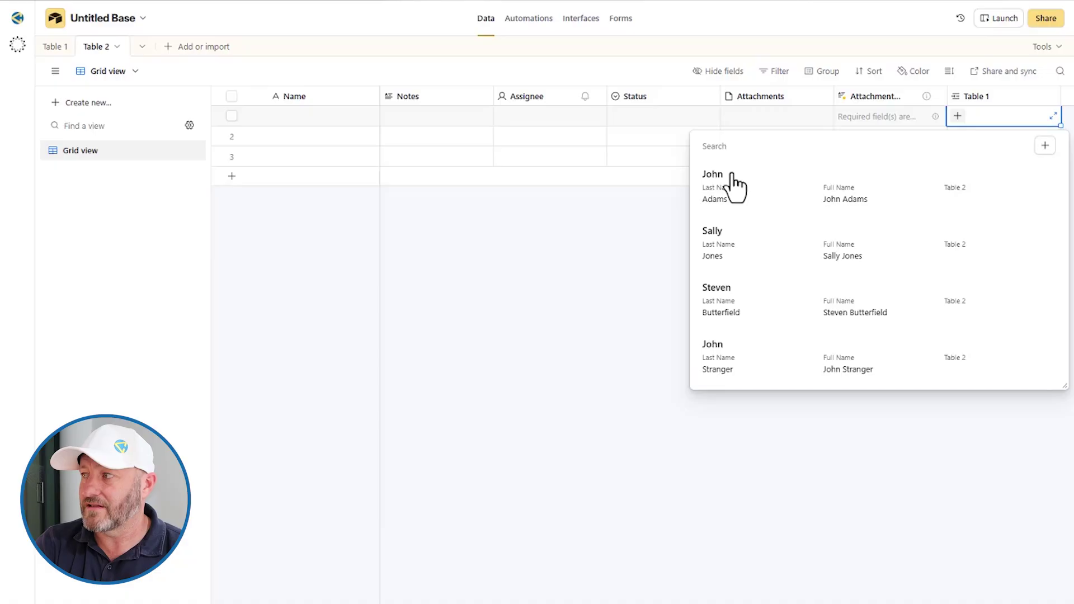
- Search the record picker for 'stra', clear it, close it unlinked, and view Table 1
{"action": "type", "text": "stra"}
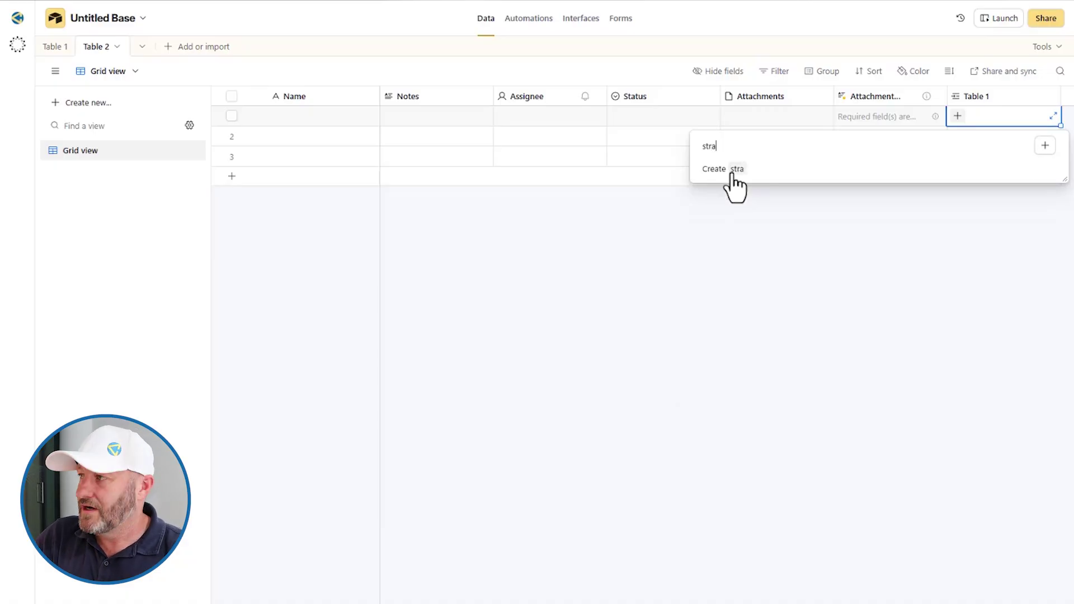
{"action": "double_click", "coordinate": [734, 153]}
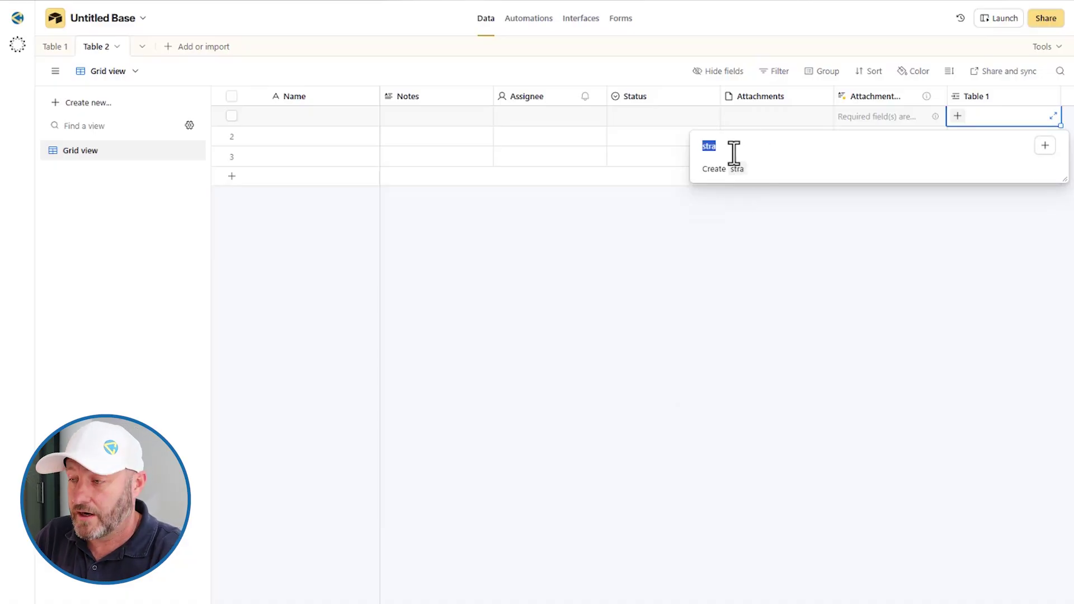
{"action": "key", "text": "BackSpace"}
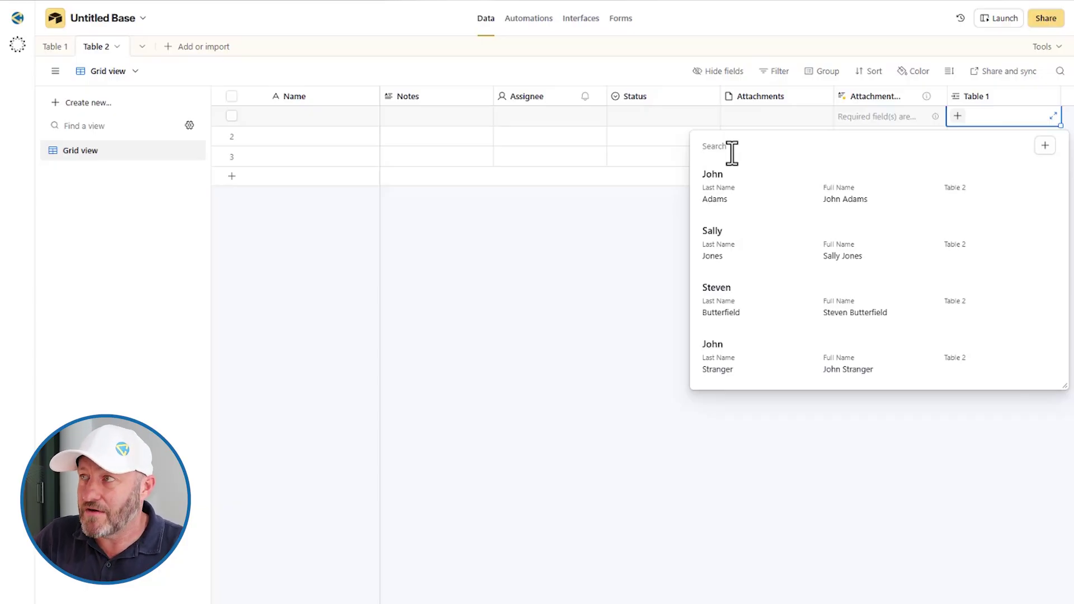
{"action": "left_click", "coordinate": [400, 197]}
{"action": "left_click", "coordinate": [54, 47]}
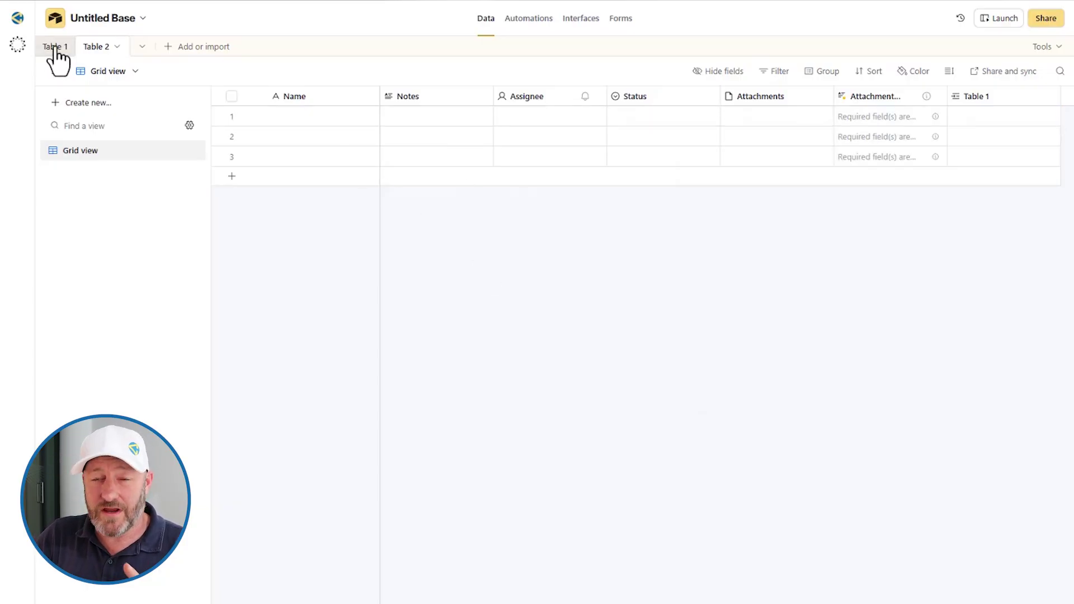
{"action": "left_click", "coordinate": [283, 134]}
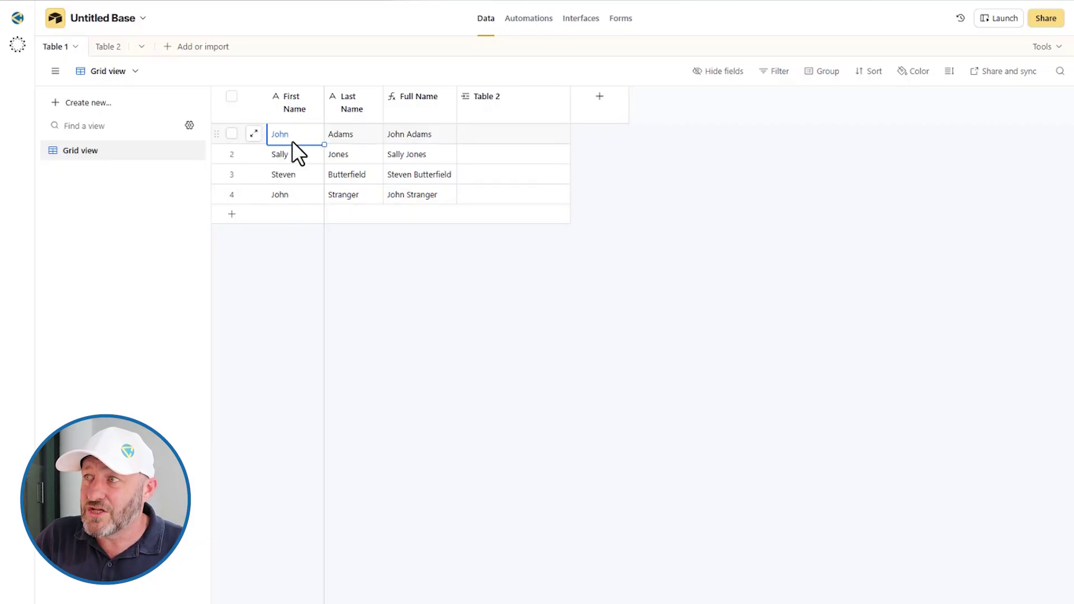
- Reopen row 1's Table 2 record picker, search 'joh', and close it without linking anyone
{"action": "left_click", "coordinate": [121, 47]}
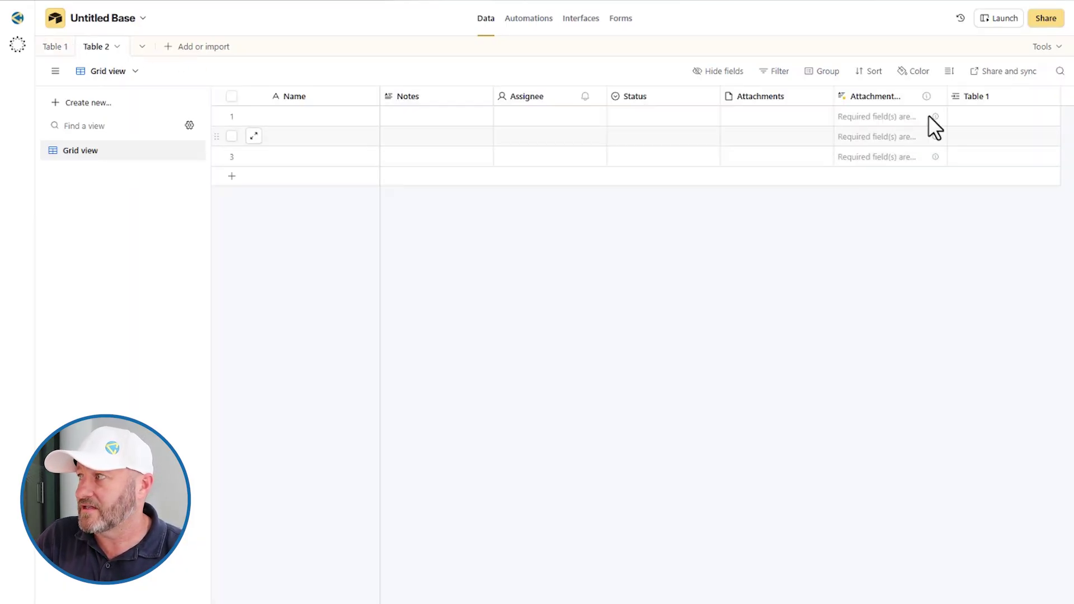
{"action": "double_click", "coordinate": [957, 117]}
{"action": "type", "text": "joh"}
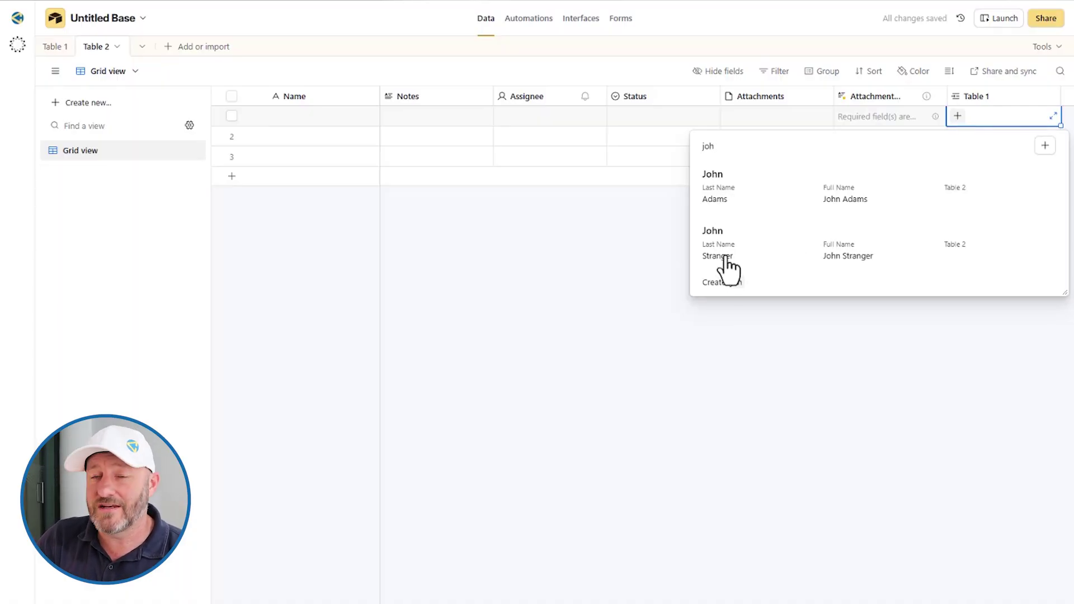
{"action": "left_click", "coordinate": [534, 323]}
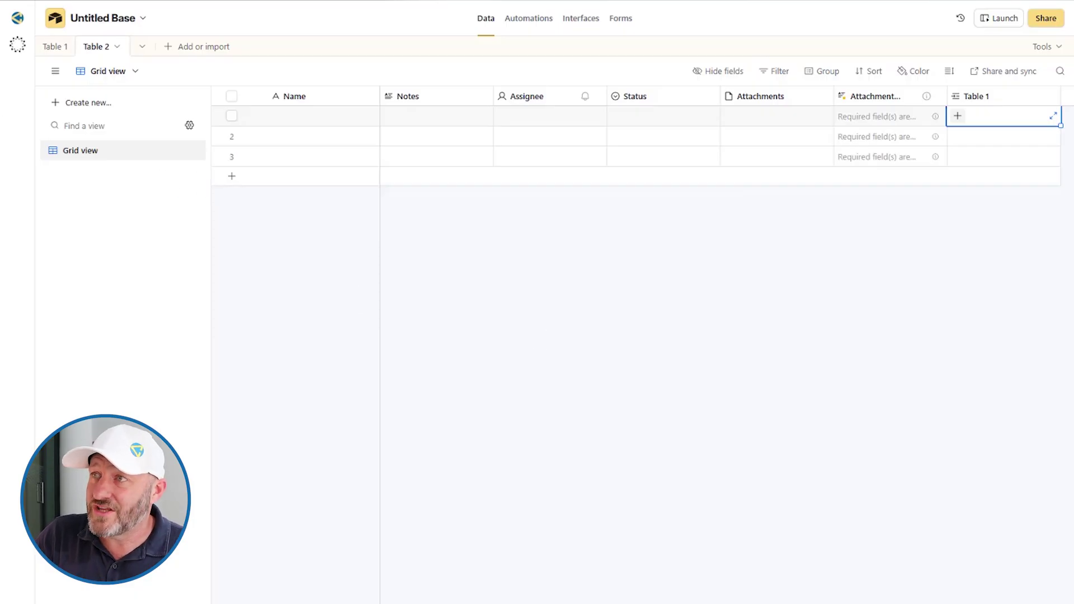
{"action": "left_click", "coordinate": [56, 47]}
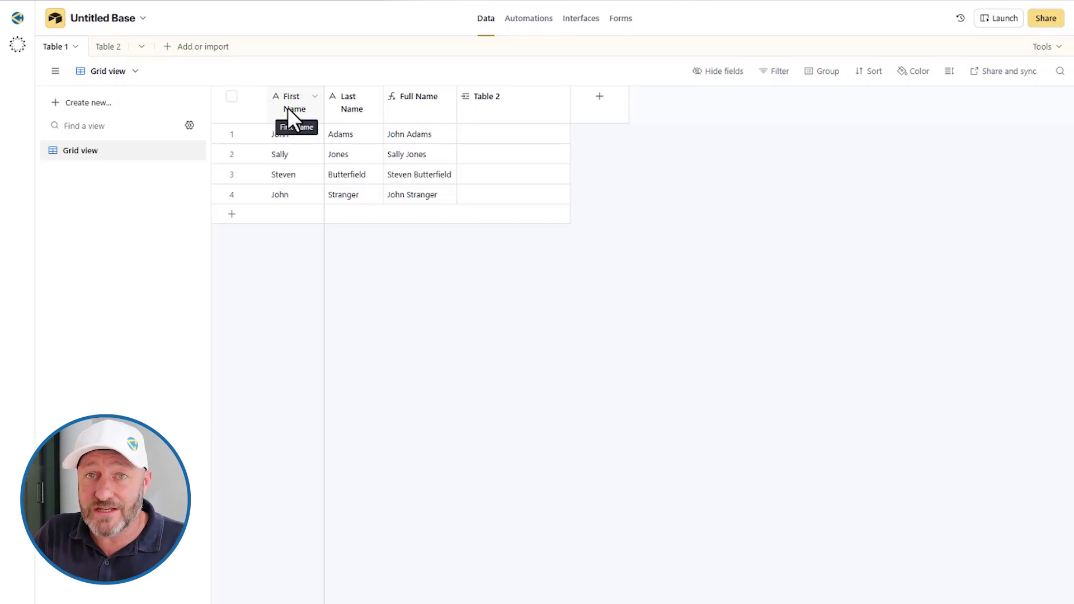
{"action": "right_click", "coordinate": [406, 94]}
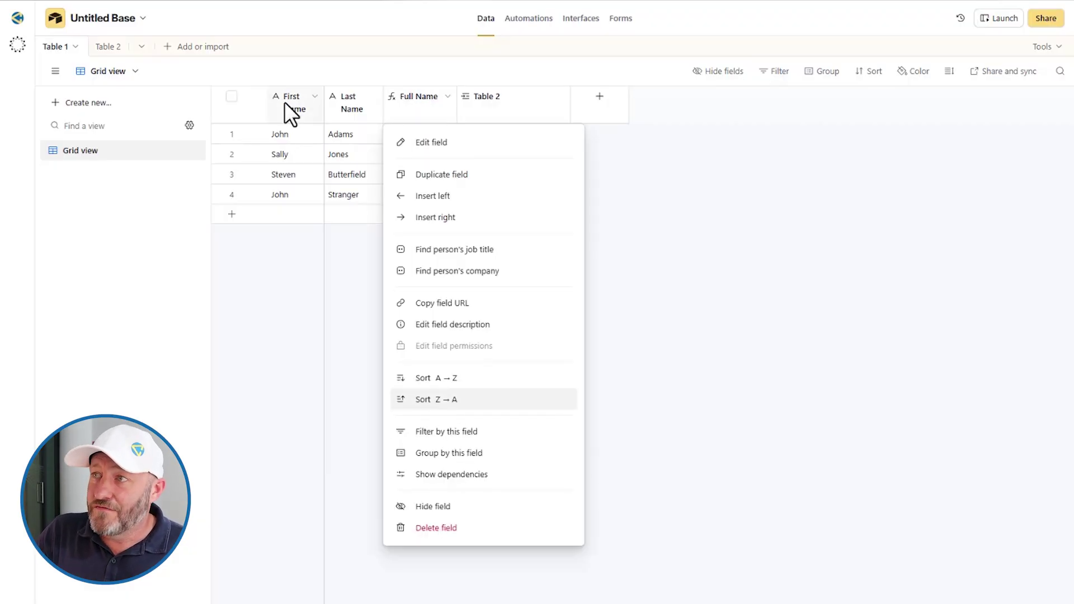
- Move the Full Name column to the front and confirm it as Table 1's primary field
{"action": "left_click", "coordinate": [666, 146]}
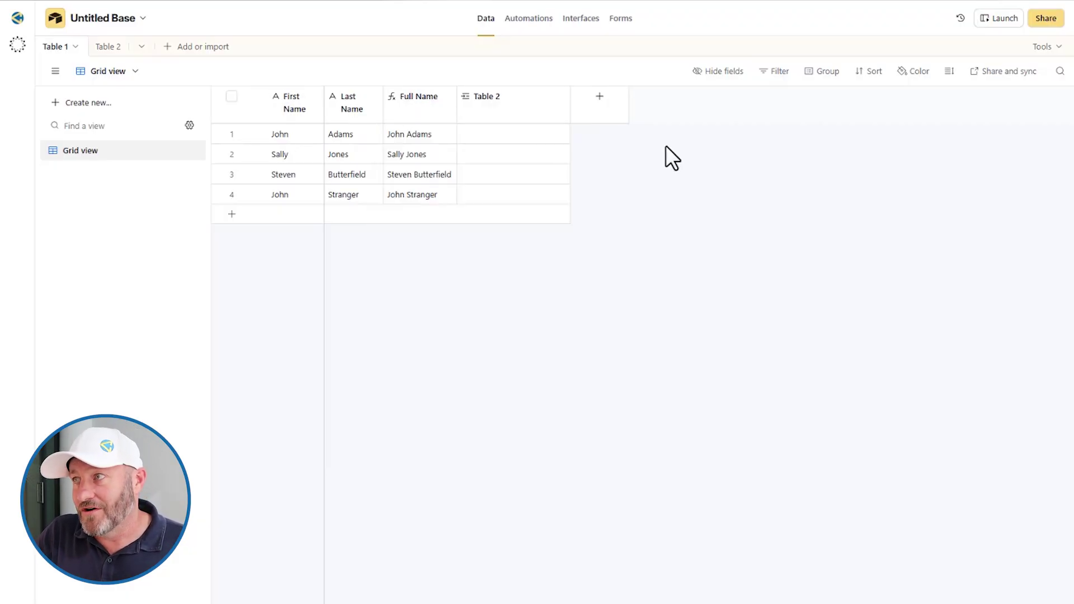
{"action": "left_click", "coordinate": [301, 96]}
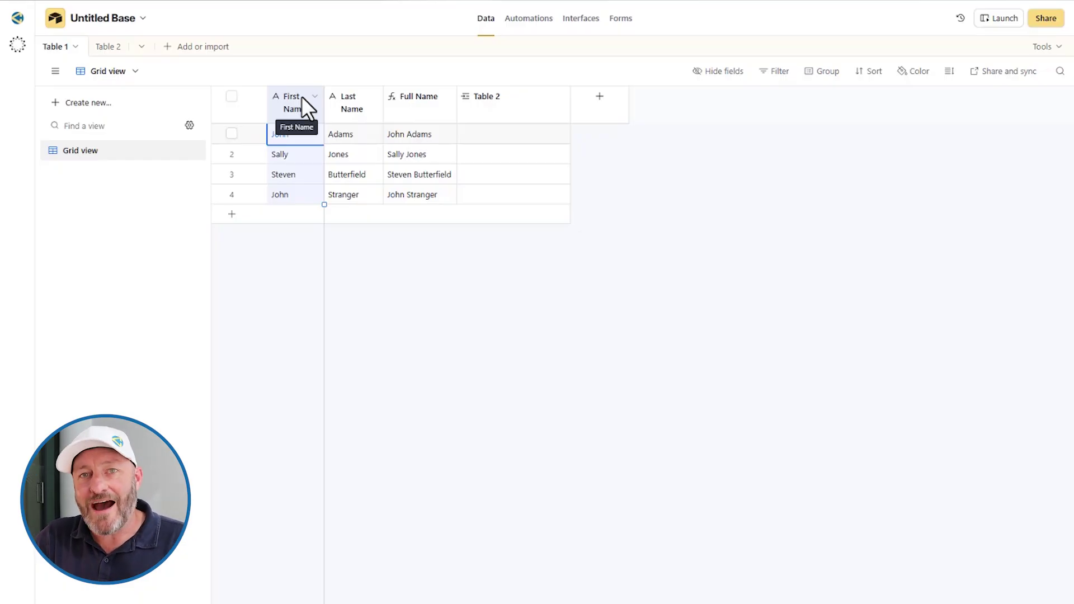
{"action": "left_click", "coordinate": [417, 102]}
{"action": "left_click_drag", "start_coordinate": [417, 101], "coordinate": [268, 99]}
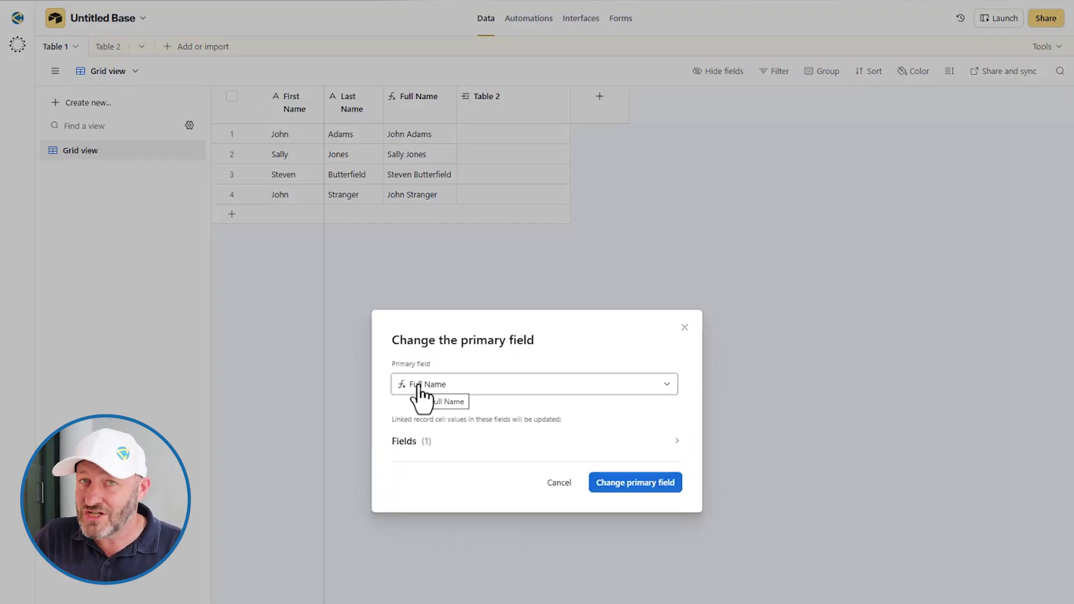
{"action": "left_click", "coordinate": [607, 484]}
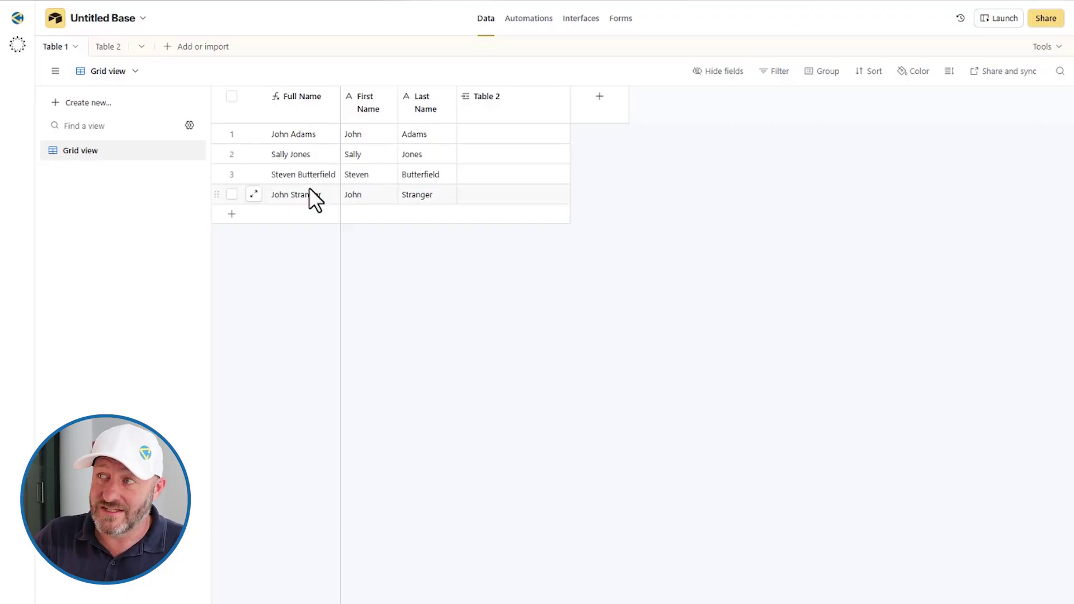
- Link Table 2's first record to John Stranger by searching 'stra', then return to Table 1
{"action": "left_click", "coordinate": [106, 46]}
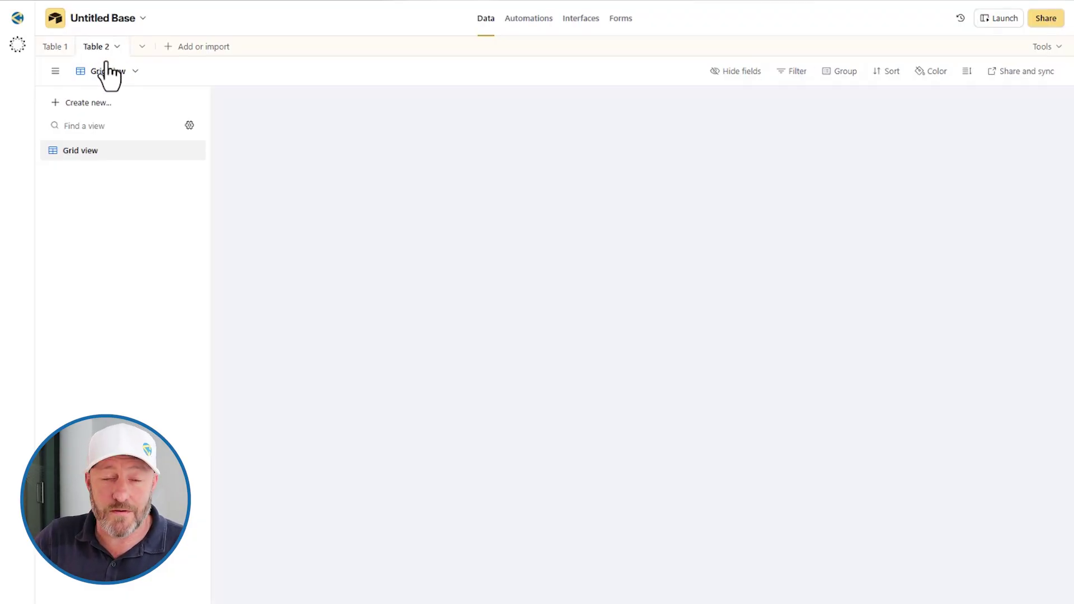
{"action": "left_click", "coordinate": [959, 116]}
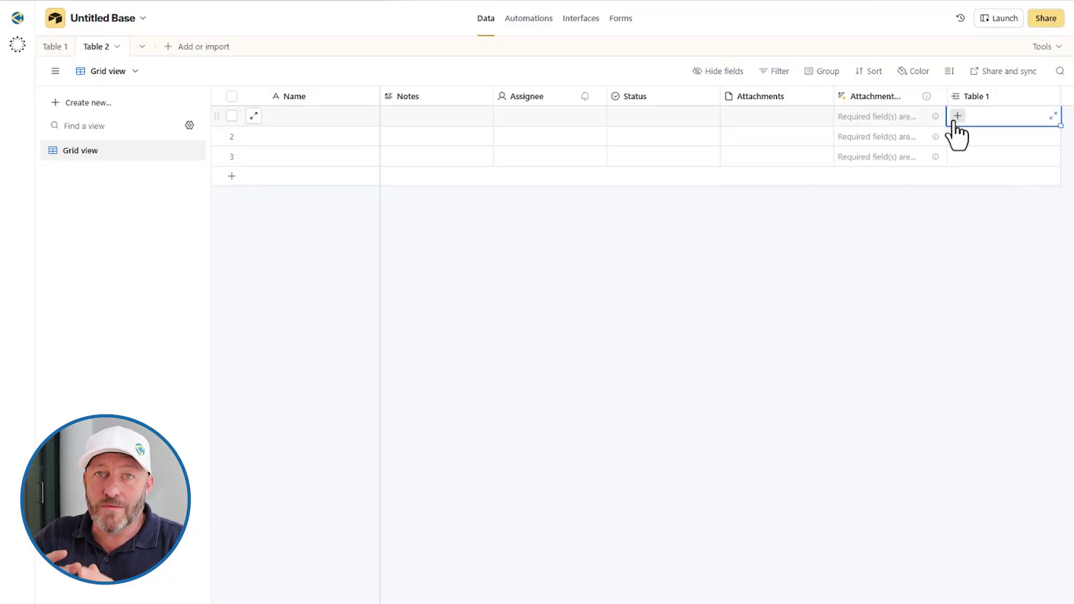
{"action": "left_click", "coordinate": [956, 116]}
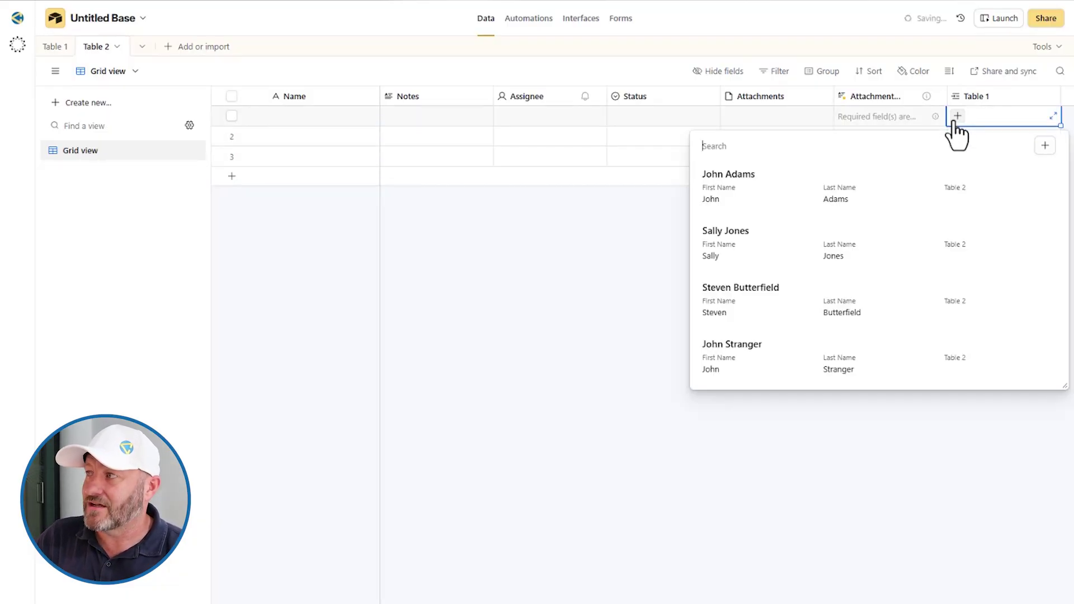
{"action": "type", "text": "stra"}
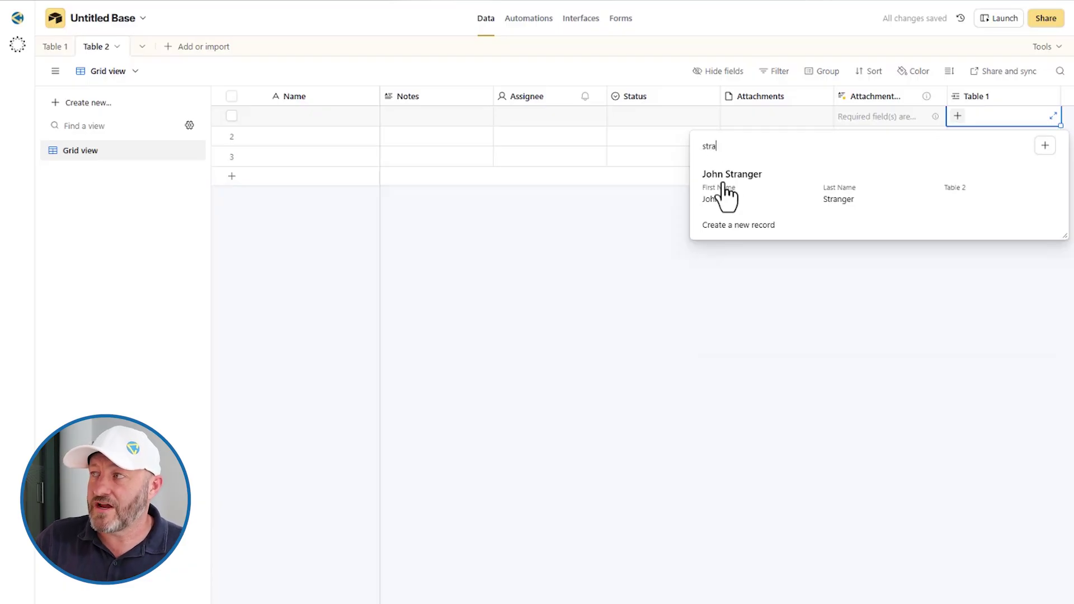
{"action": "left_click", "coordinate": [730, 178]}
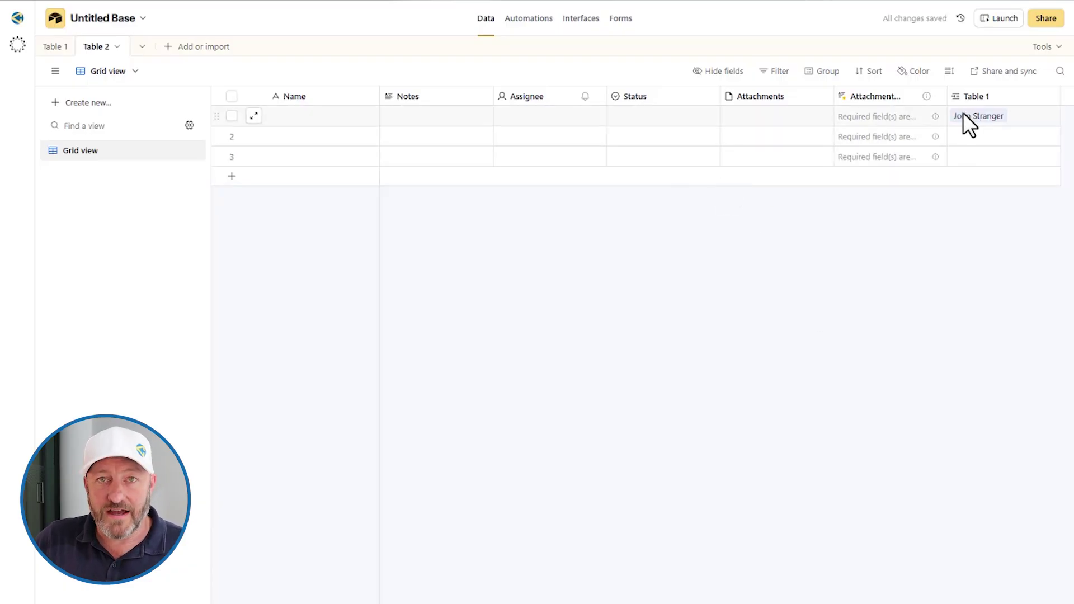
{"action": "left_click", "coordinate": [56, 47]}
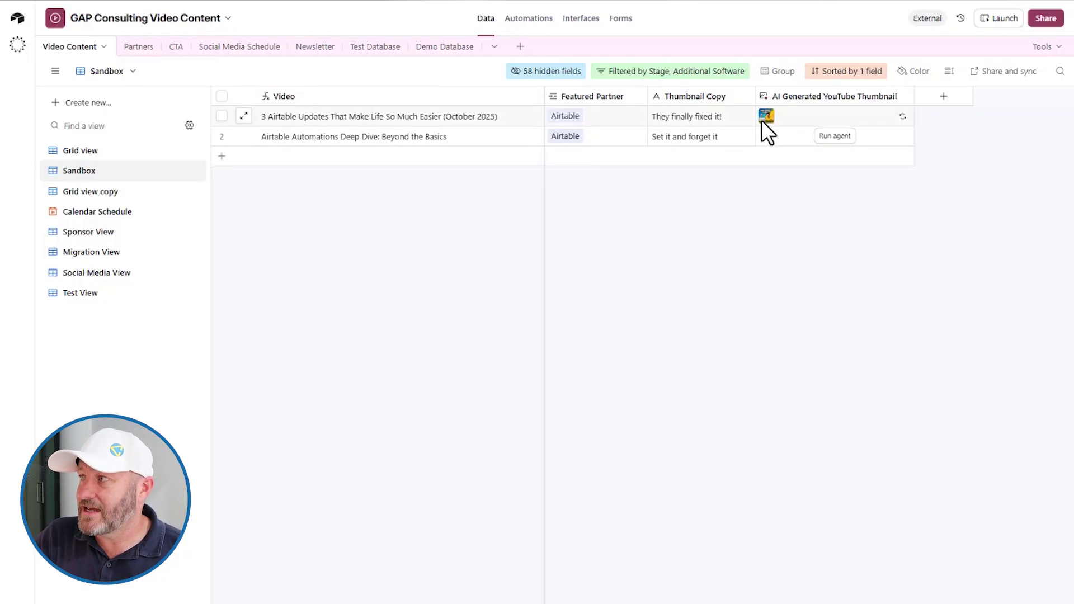
- Run the thumbnail agent for row 2, 'Airtable Automations Deep Dive: Beyond the Basics'
{"action": "left_click", "coordinate": [811, 119]}
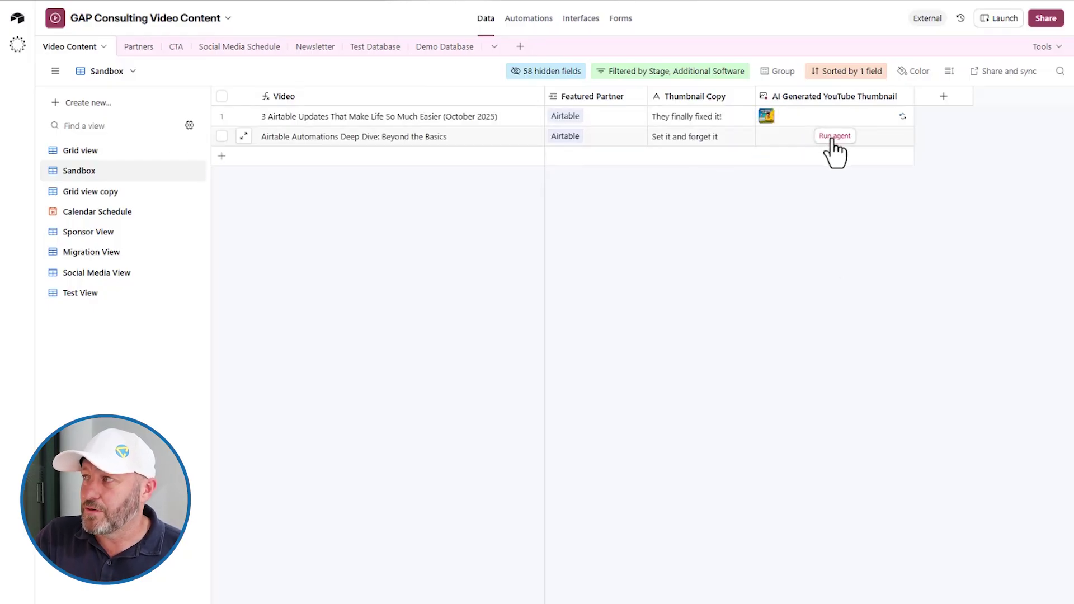
{"action": "left_click", "coordinate": [830, 140]}
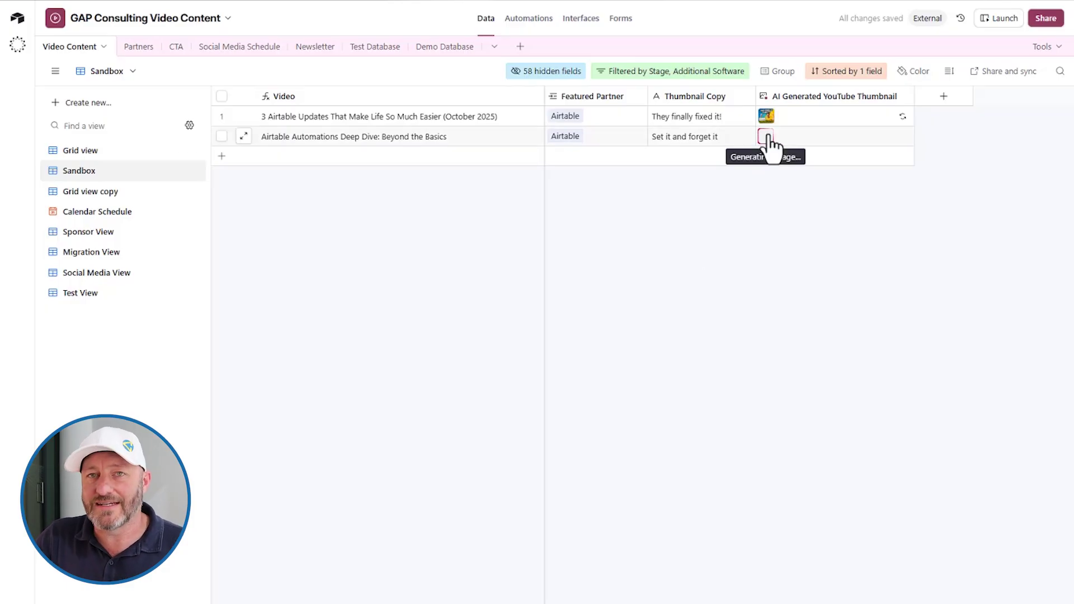
- Open the AI Generated YouTube Thumbnail field agent settings and show the input image fidelity choices, with High selected
{"action": "double_click", "coordinate": [801, 98]}
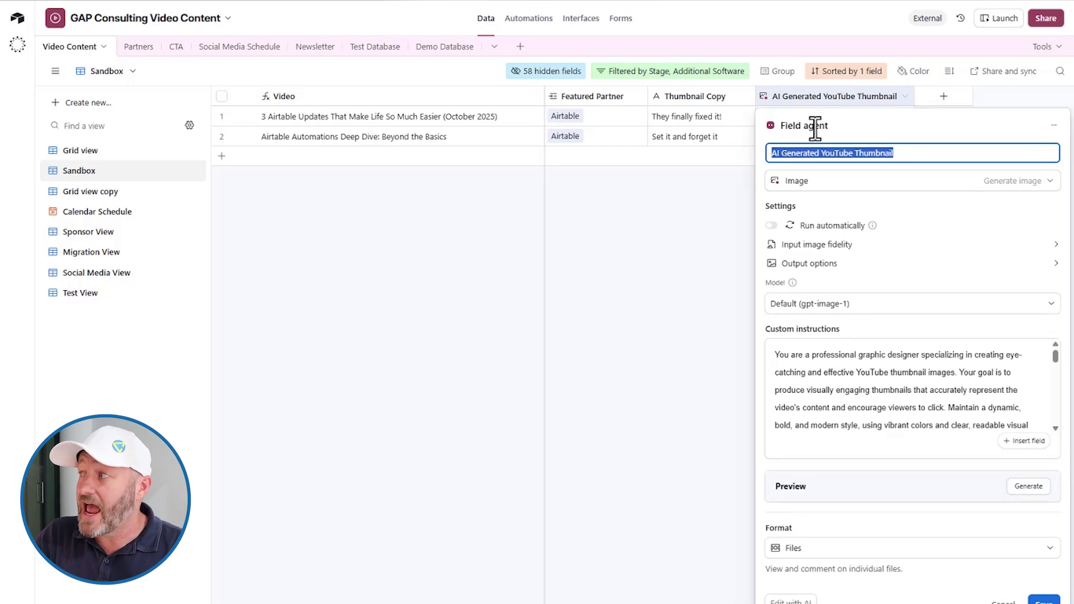
{"action": "left_click", "coordinate": [796, 182]}
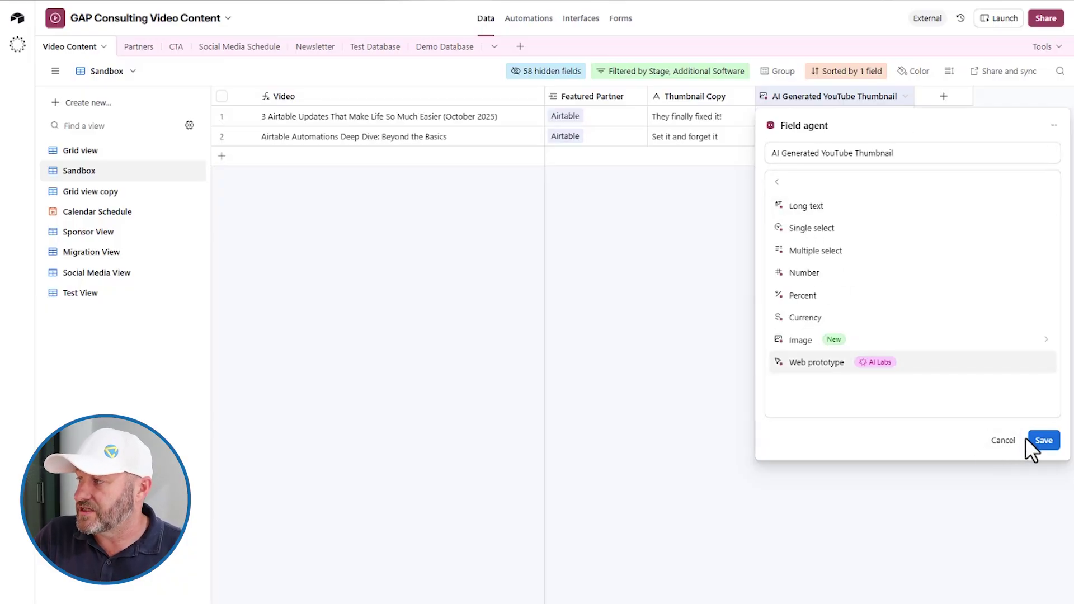
{"action": "left_click", "coordinate": [1004, 441]}
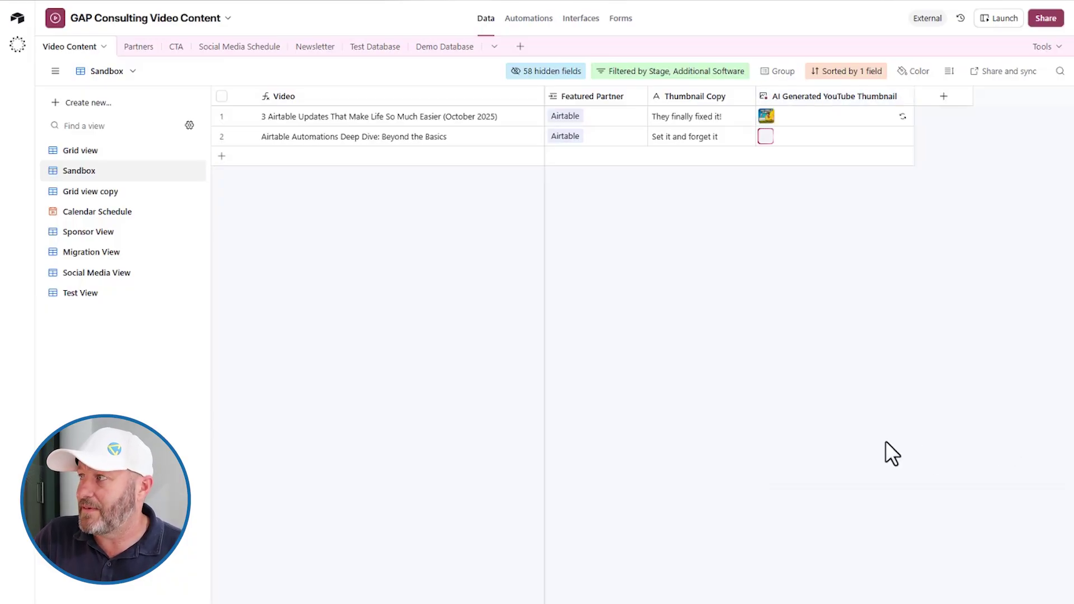
{"action": "double_click", "coordinate": [791, 100]}
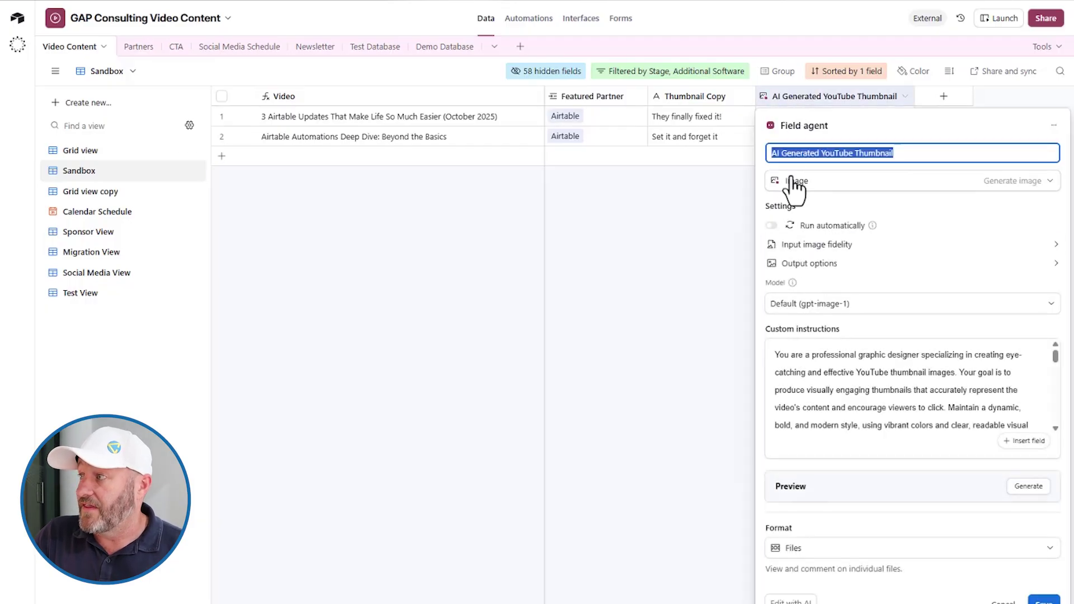
{"action": "left_click", "coordinate": [816, 244]}
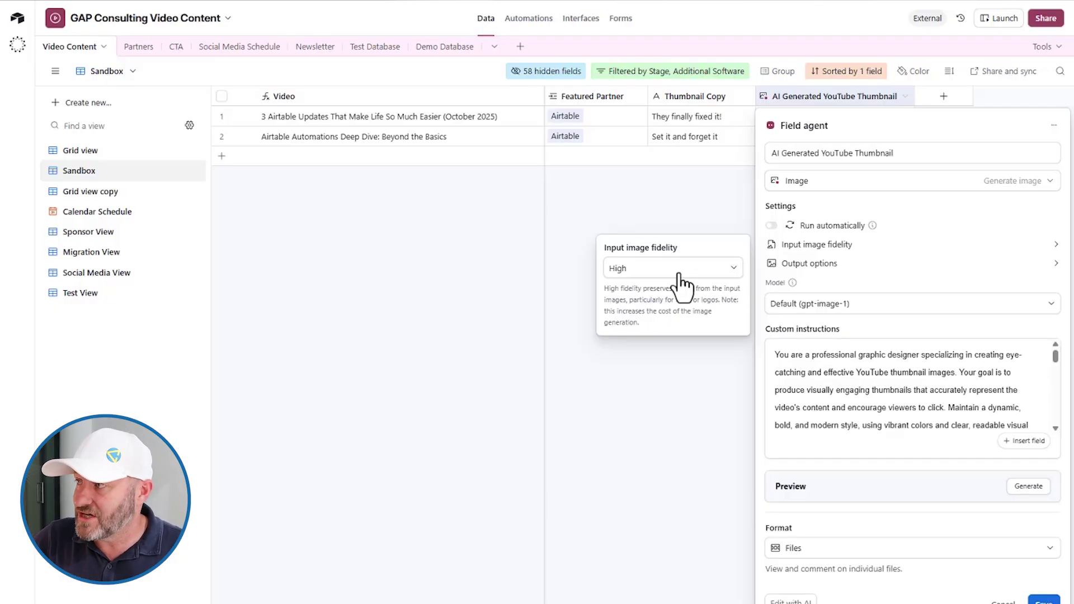
{"action": "left_click", "coordinate": [679, 274]}
- Keep input image fidelity at High and leave the output image format as png
{"action": "left_click", "coordinate": [677, 296]}
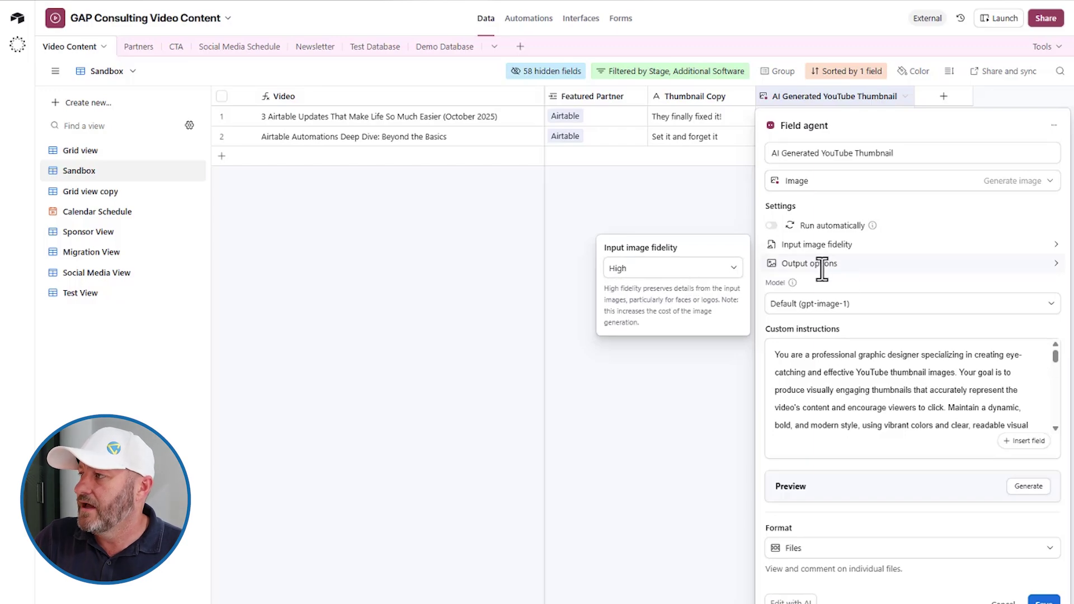
{"action": "left_click", "coordinate": [822, 267]}
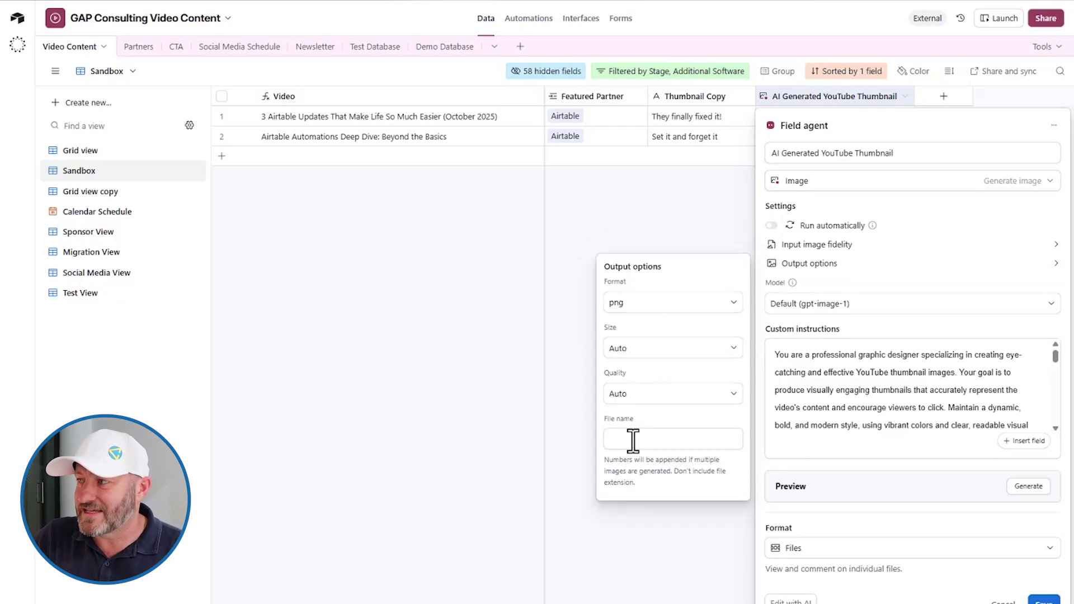
{"action": "left_click", "coordinate": [637, 305]}
{"action": "left_click", "coordinate": [636, 305]}
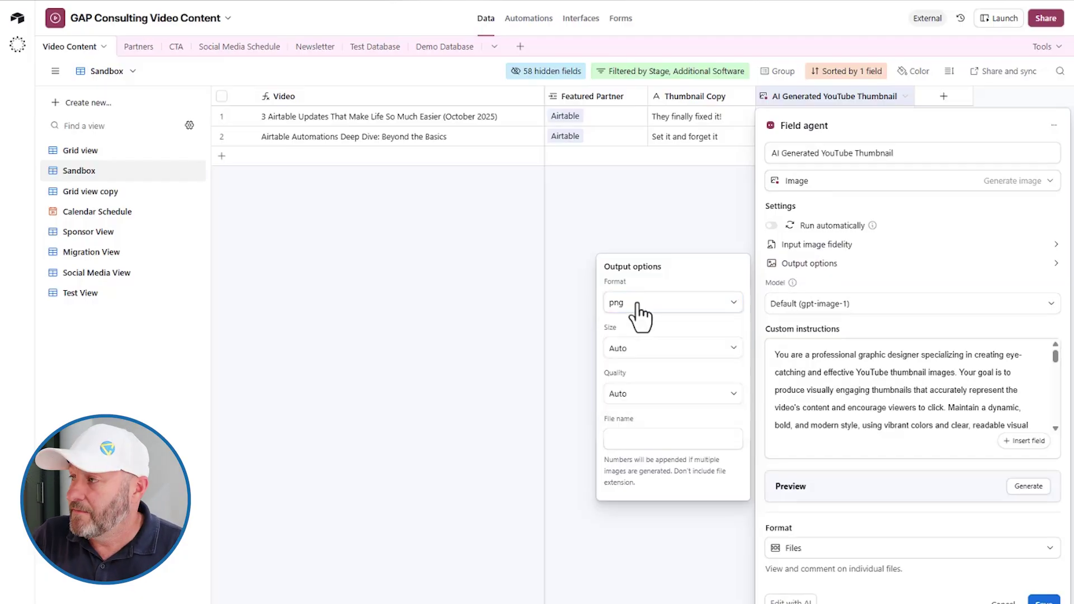
{"action": "left_click", "coordinate": [636, 305]}
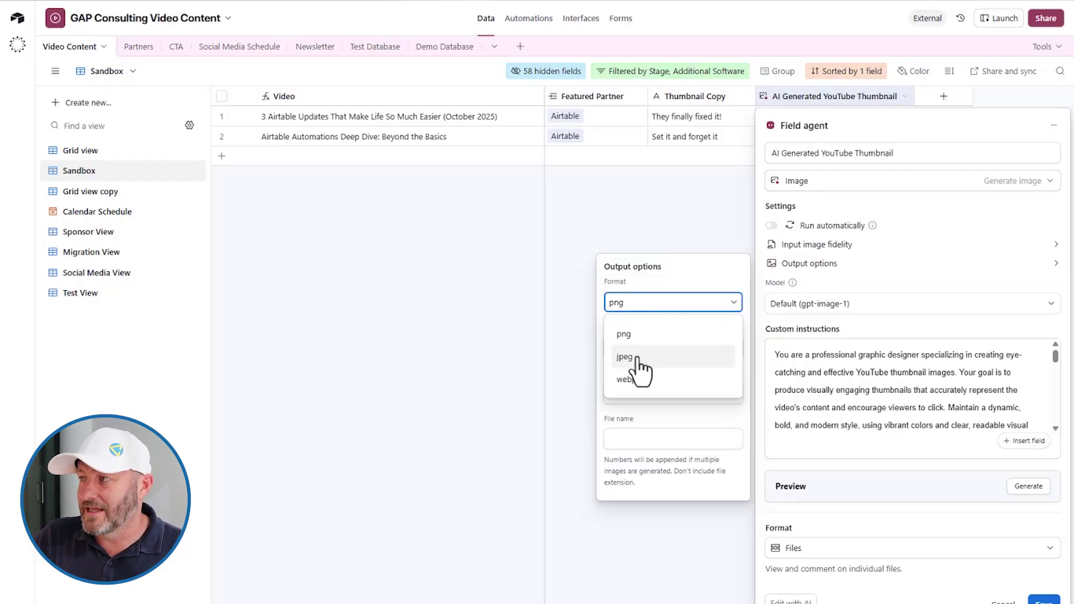
{"action": "left_click", "coordinate": [643, 312]}
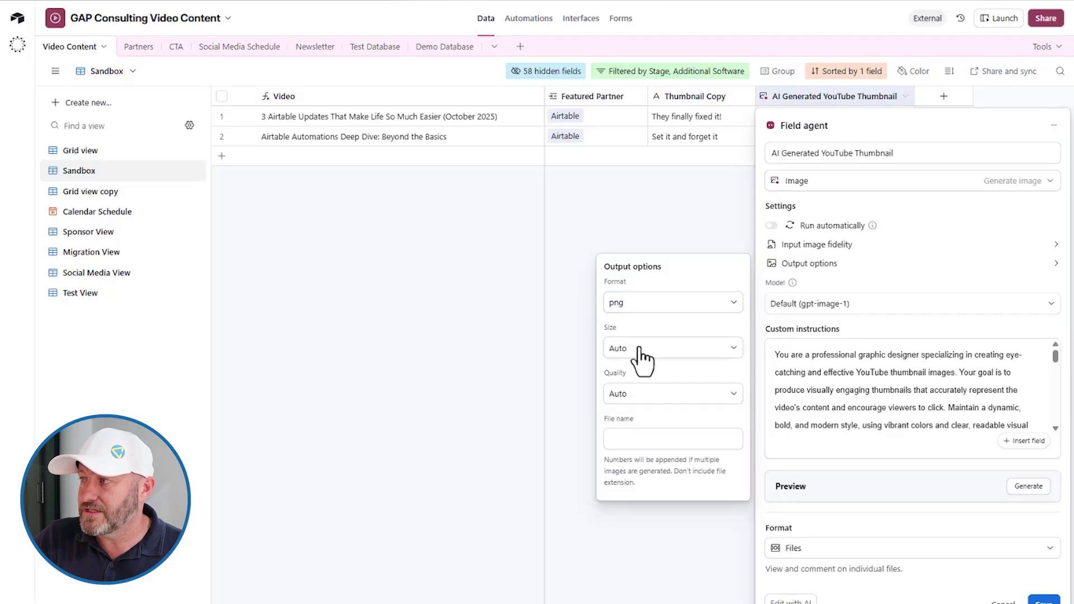
- Leave output Size and Quality at Auto and the file name blank, then close the output options
{"action": "left_click", "coordinate": [643, 349]}
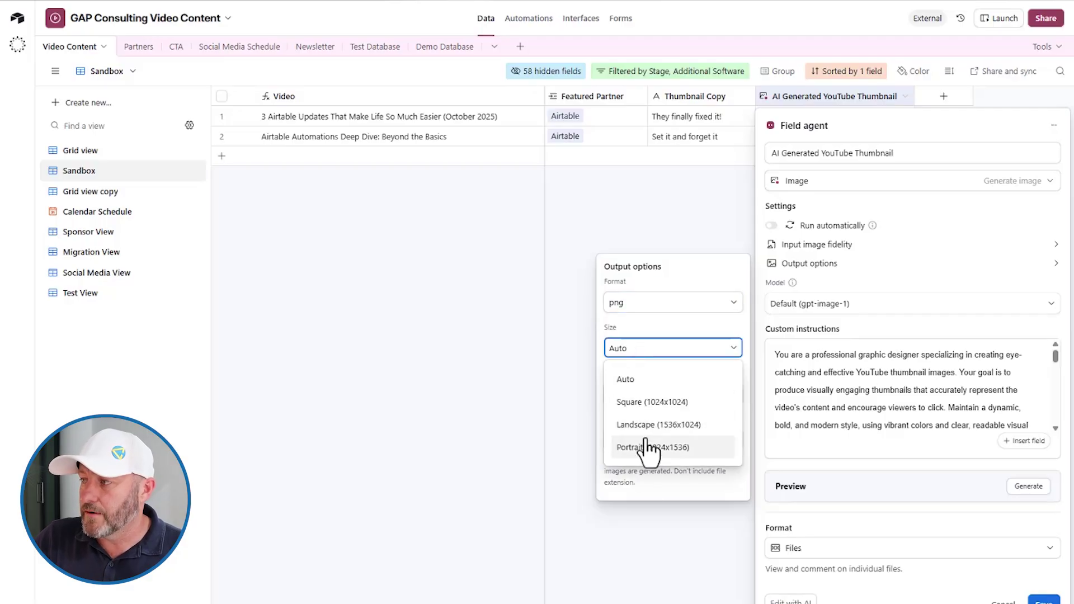
{"action": "left_click", "coordinate": [643, 351]}
{"action": "left_click", "coordinate": [643, 398]}
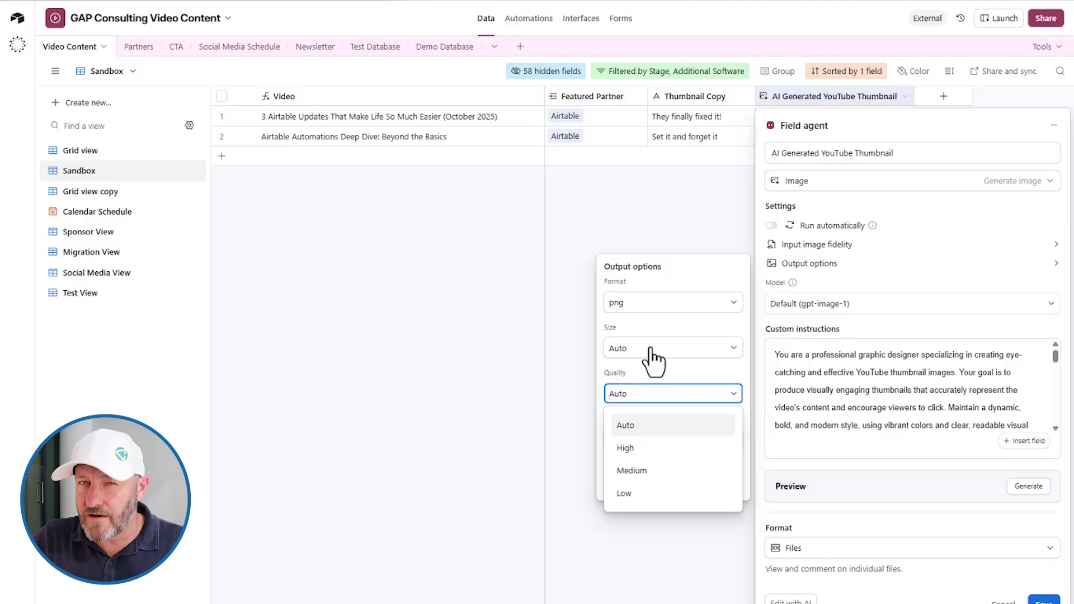
{"action": "left_click", "coordinate": [676, 395]}
{"action": "left_click", "coordinate": [649, 439]}
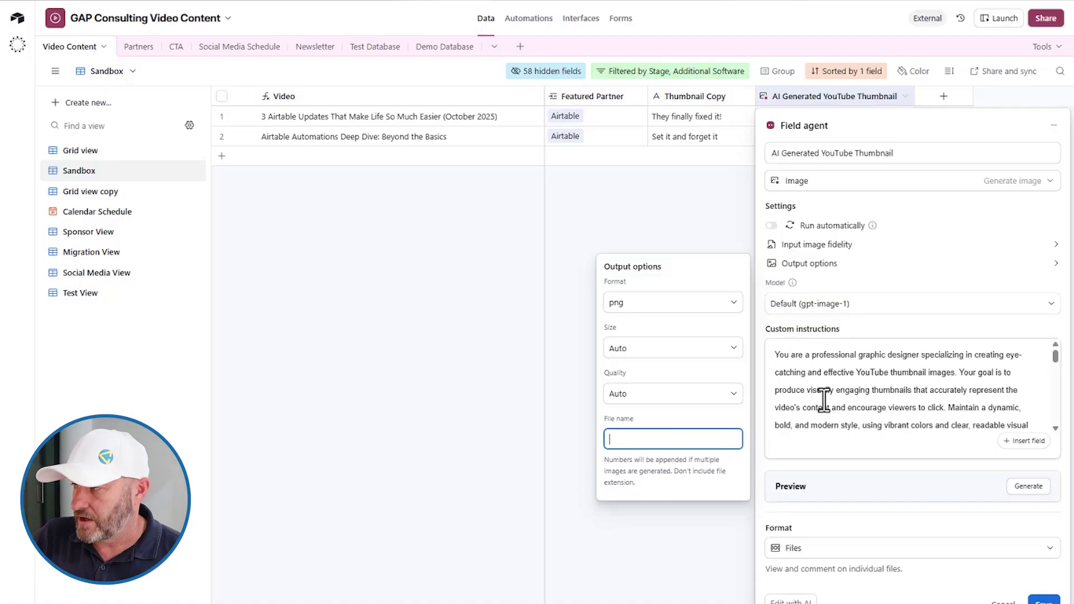
{"action": "left_click", "coordinate": [911, 333]}
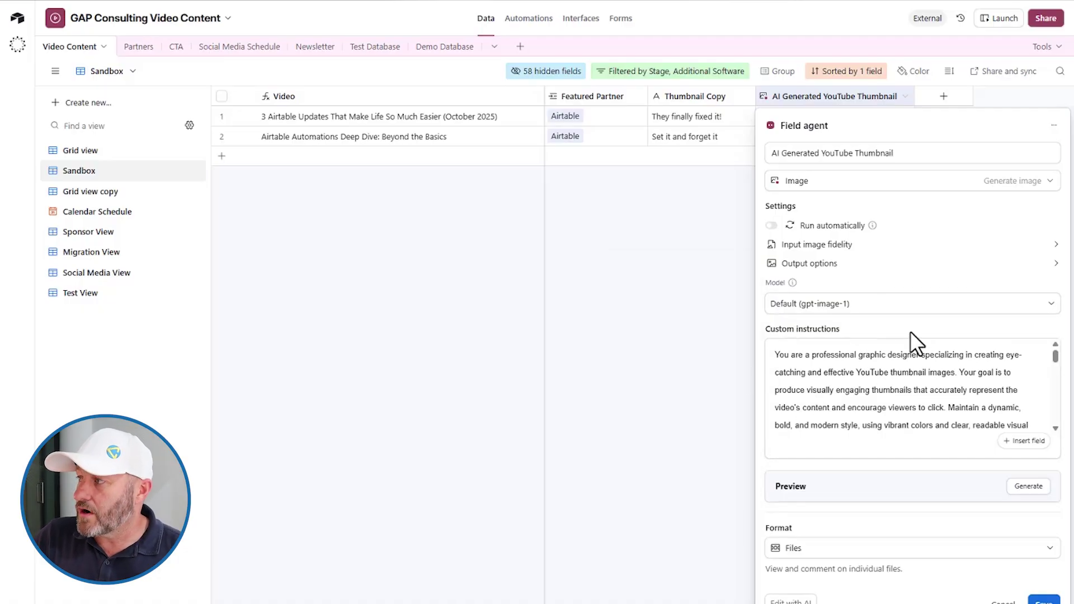
- Keep the gpt-image-1 model, review the custom instructions, and keep Files as the result format
{"action": "left_click", "coordinate": [836, 305]}
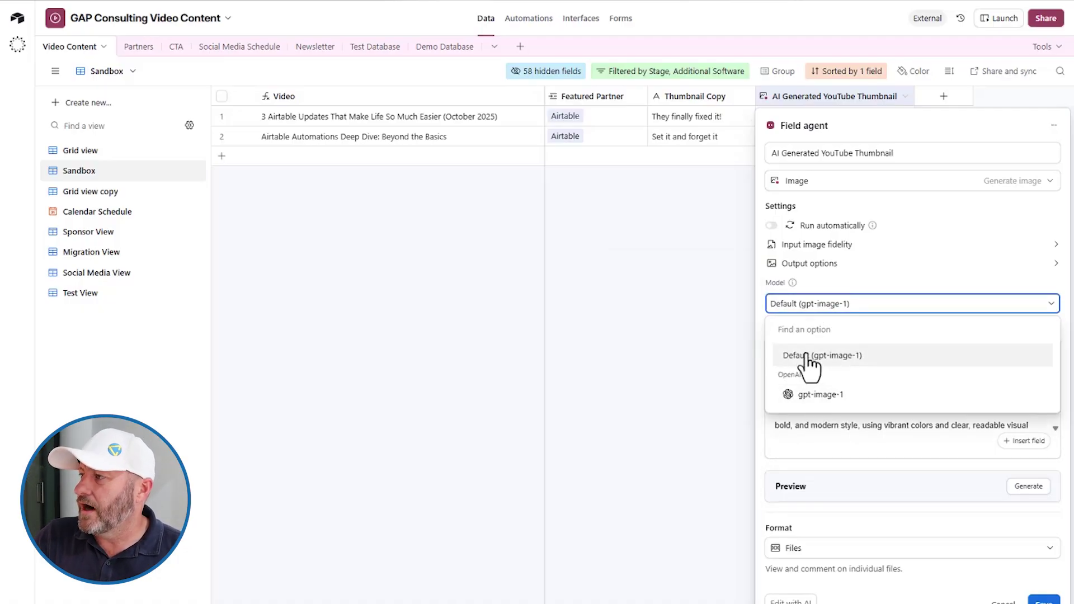
{"action": "left_click", "coordinate": [822, 304]}
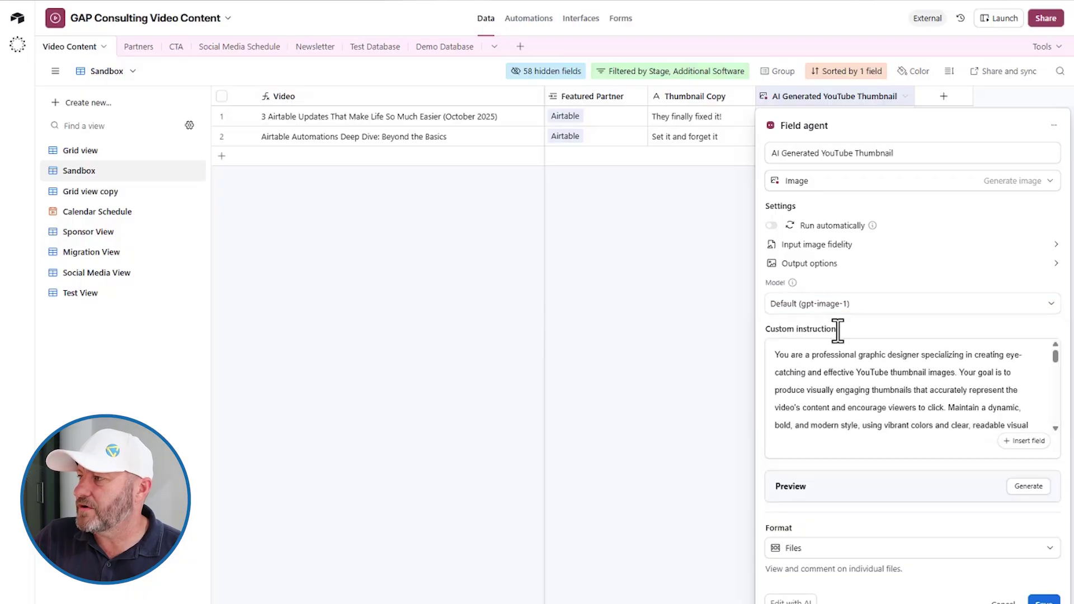
{"action": "scroll", "coordinate": [914, 400], "scroll_direction": "down", "scroll_amount": 3}
{"action": "scroll", "coordinate": [917, 410], "scroll_direction": "down", "scroll_amount": 6}
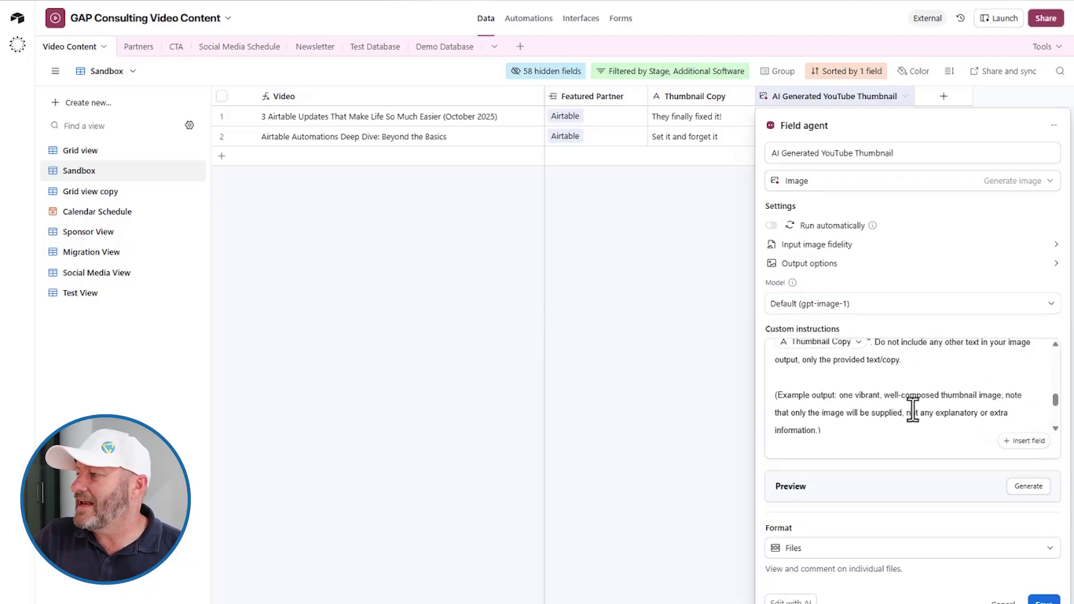
{"action": "scroll", "coordinate": [837, 407], "scroll_direction": "up", "scroll_amount": 9}
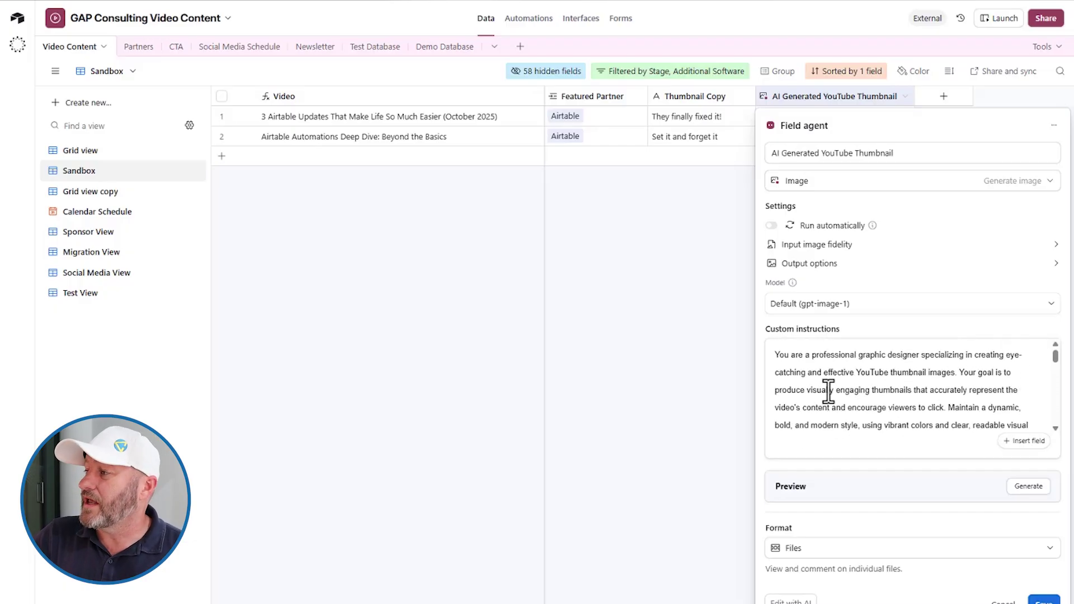
{"action": "scroll", "coordinate": [924, 398], "scroll_direction": "down", "scroll_amount": 9}
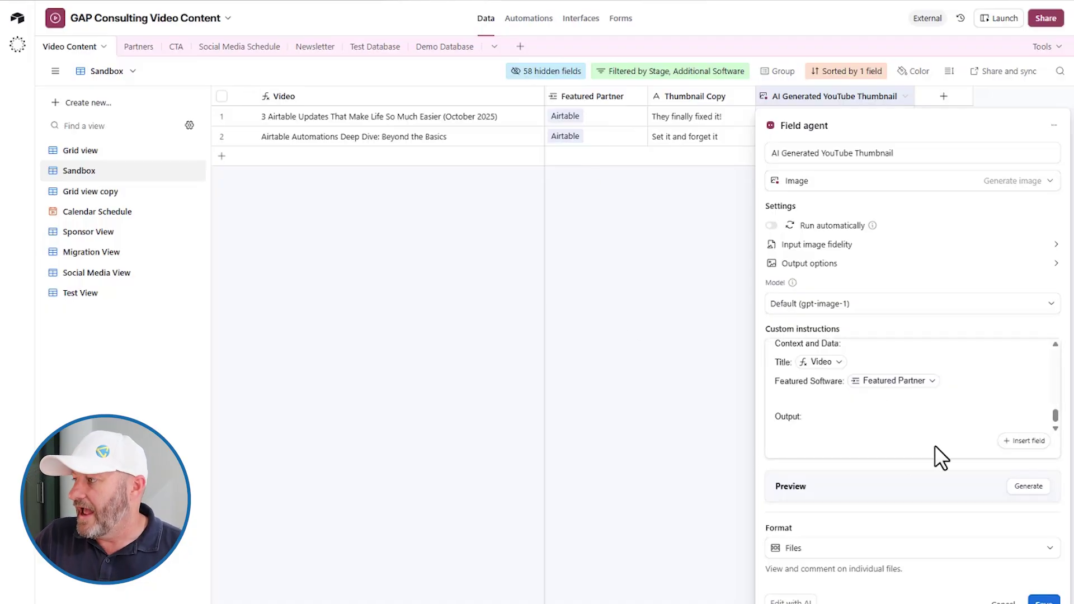
{"action": "left_click", "coordinate": [790, 548]}
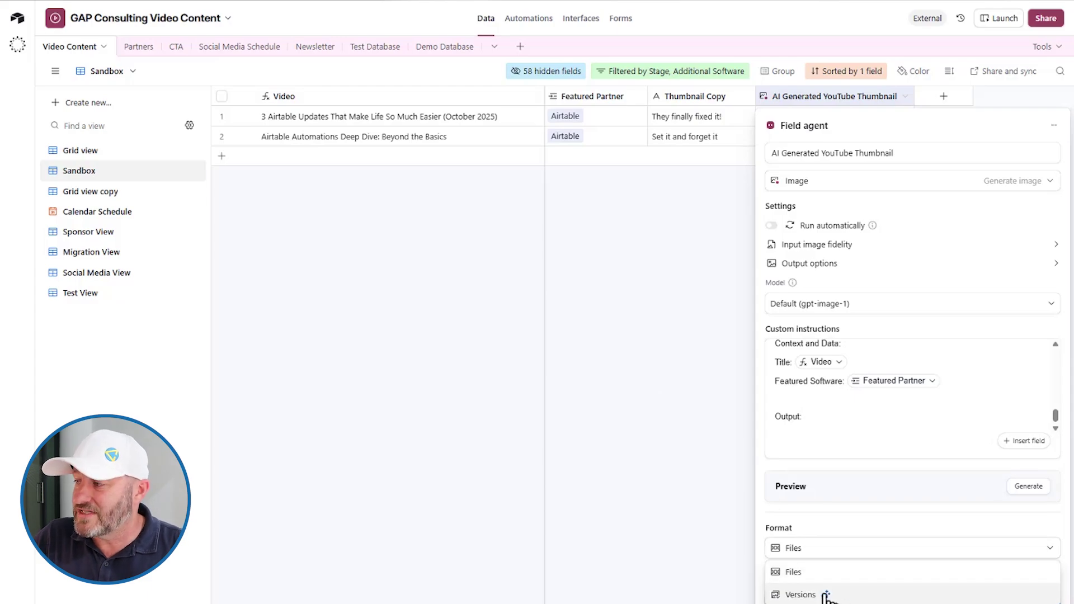
{"action": "left_click", "coordinate": [712, 480]}
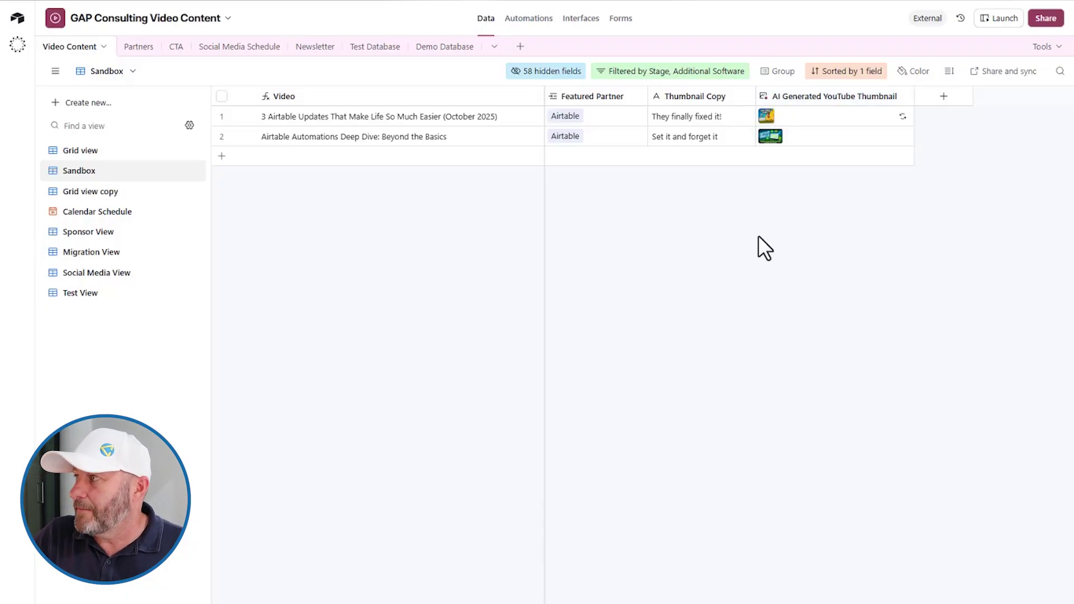
{"action": "left_click", "coordinate": [771, 139]}
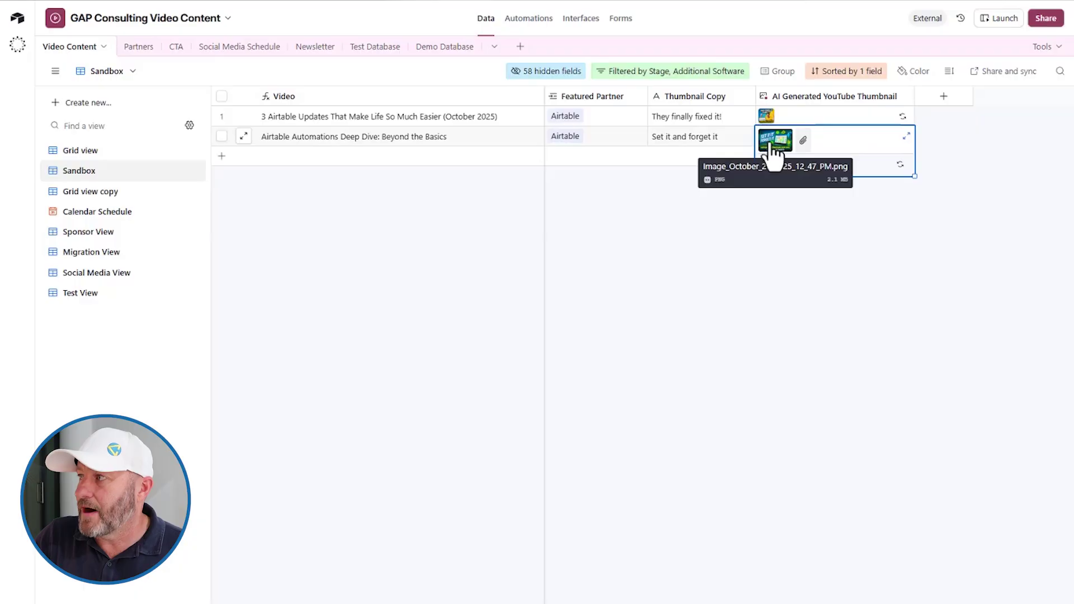
{"action": "left_click", "coordinate": [772, 145]}
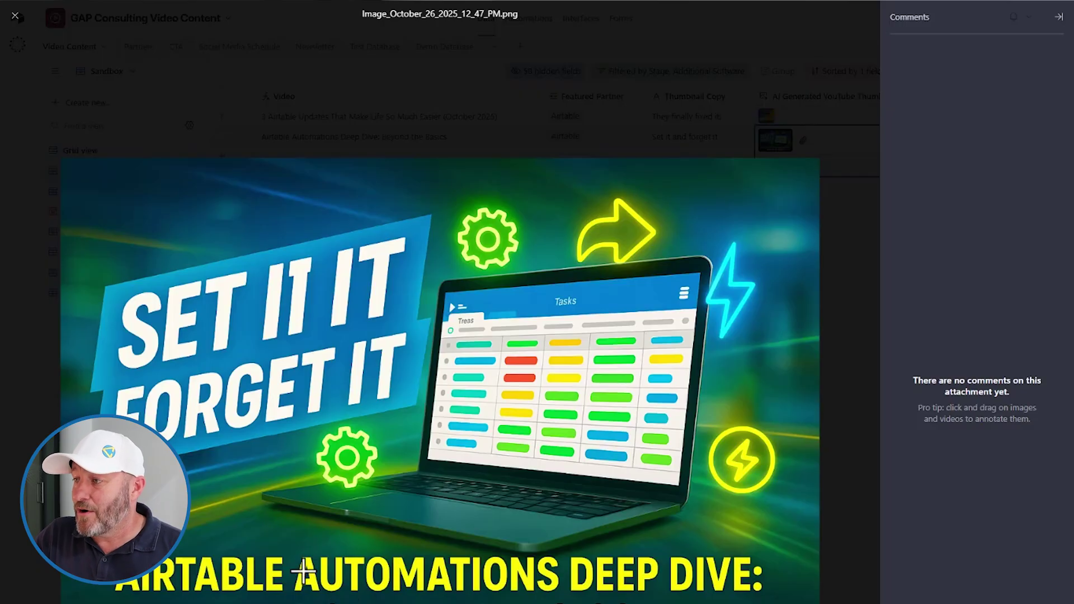
{"action": "left_click", "coordinate": [15, 15]}
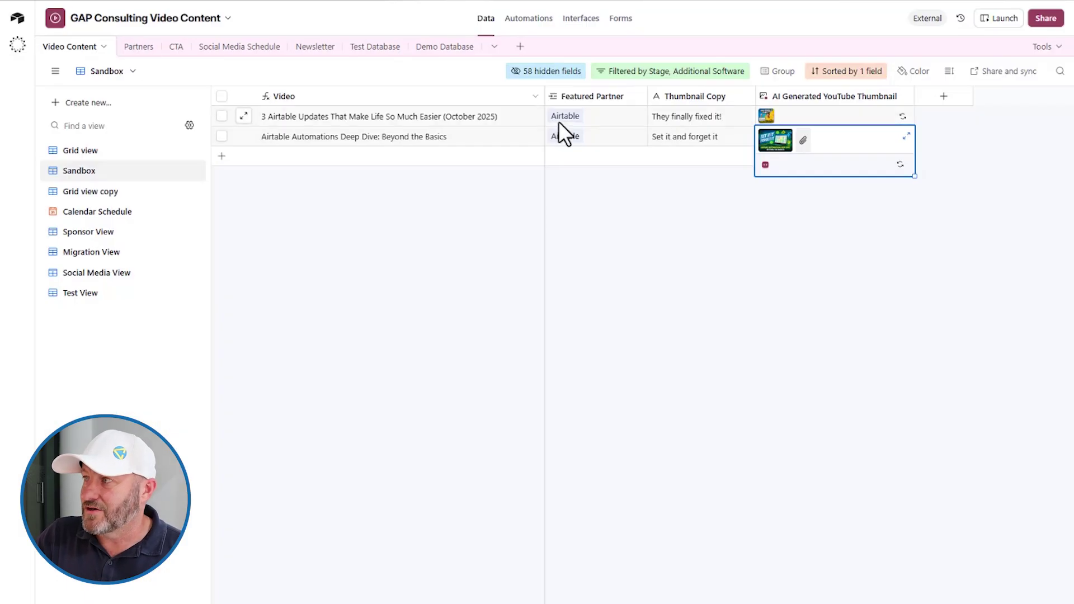
{"action": "left_click", "coordinate": [779, 141]}
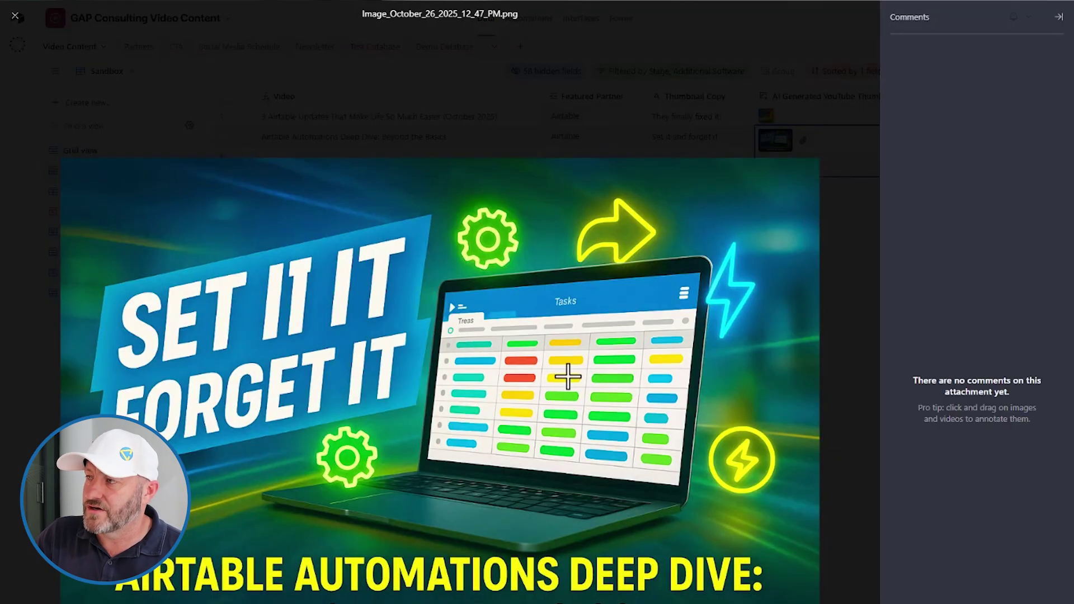
{"action": "left_click", "coordinate": [15, 17]}
{"action": "left_click", "coordinate": [716, 229]}
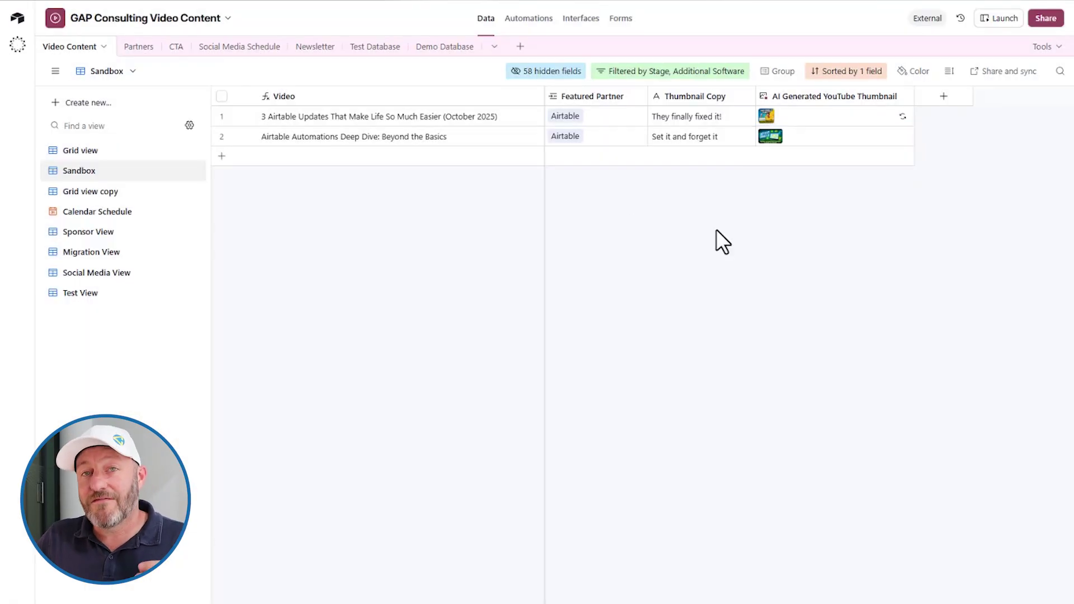